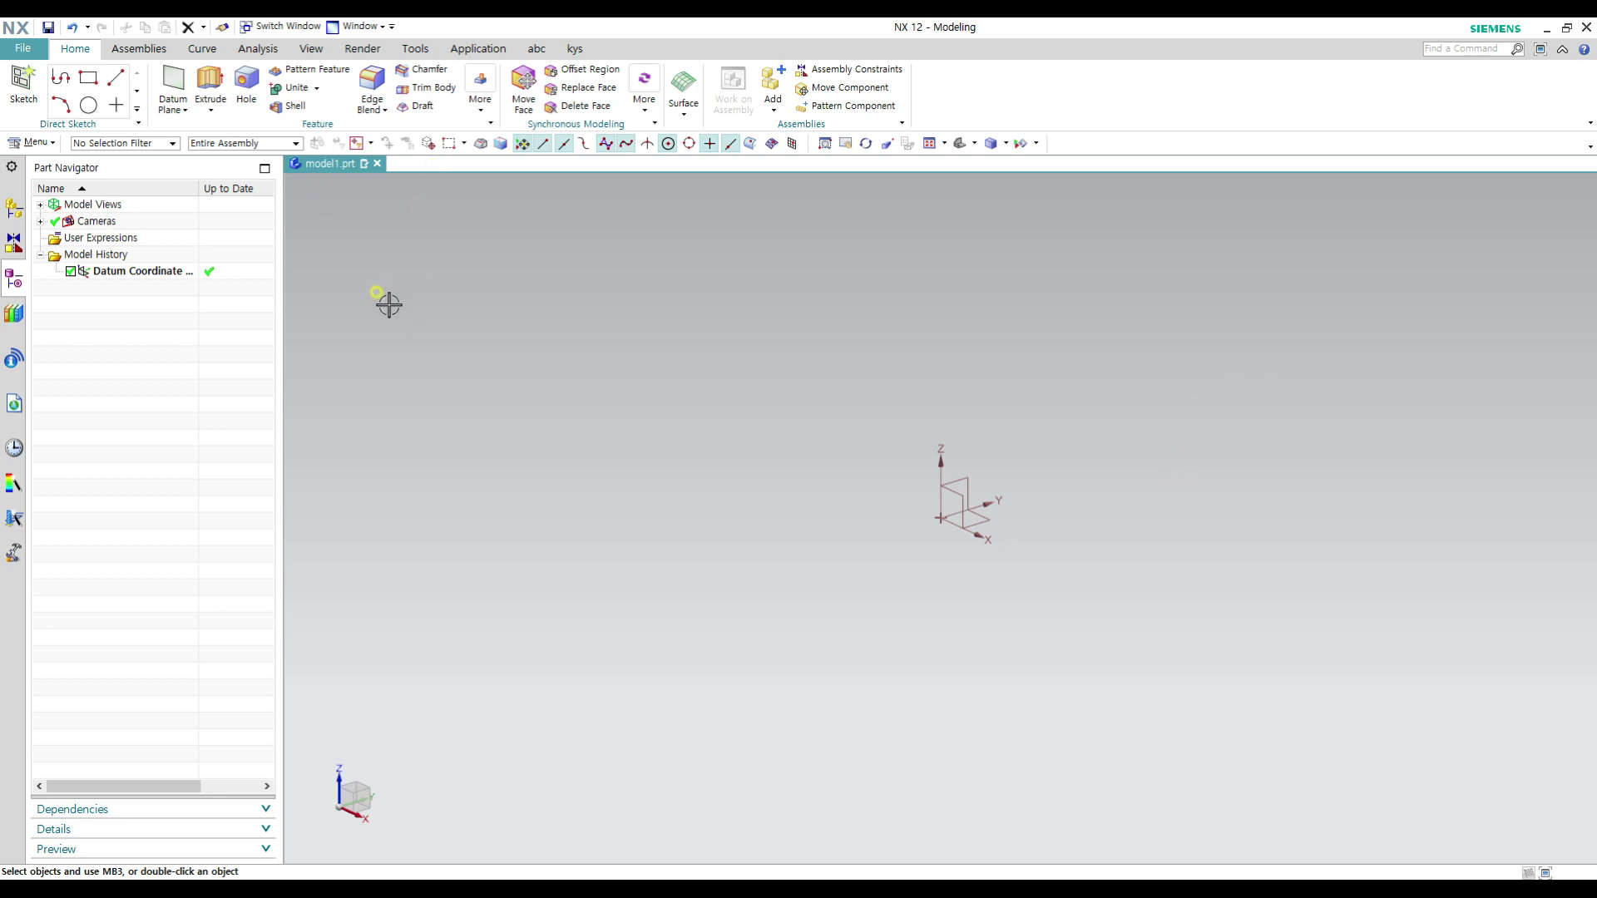
Step: Create a sketch on the horizontal XY plane of the datum coordinate system
click(20, 81)
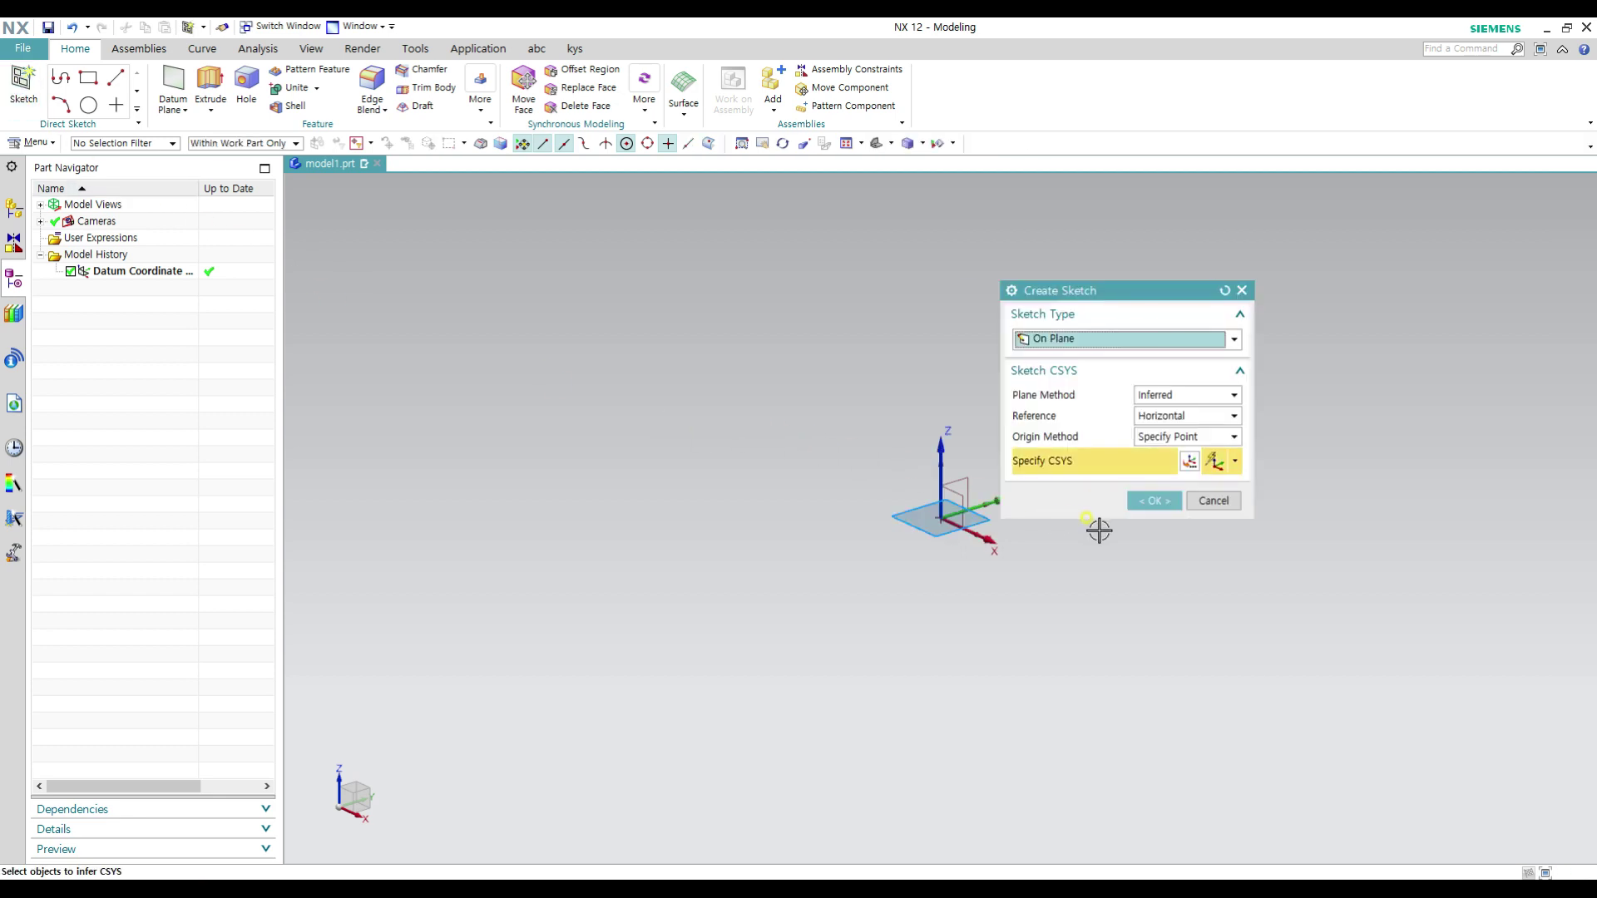
click(1152, 500)
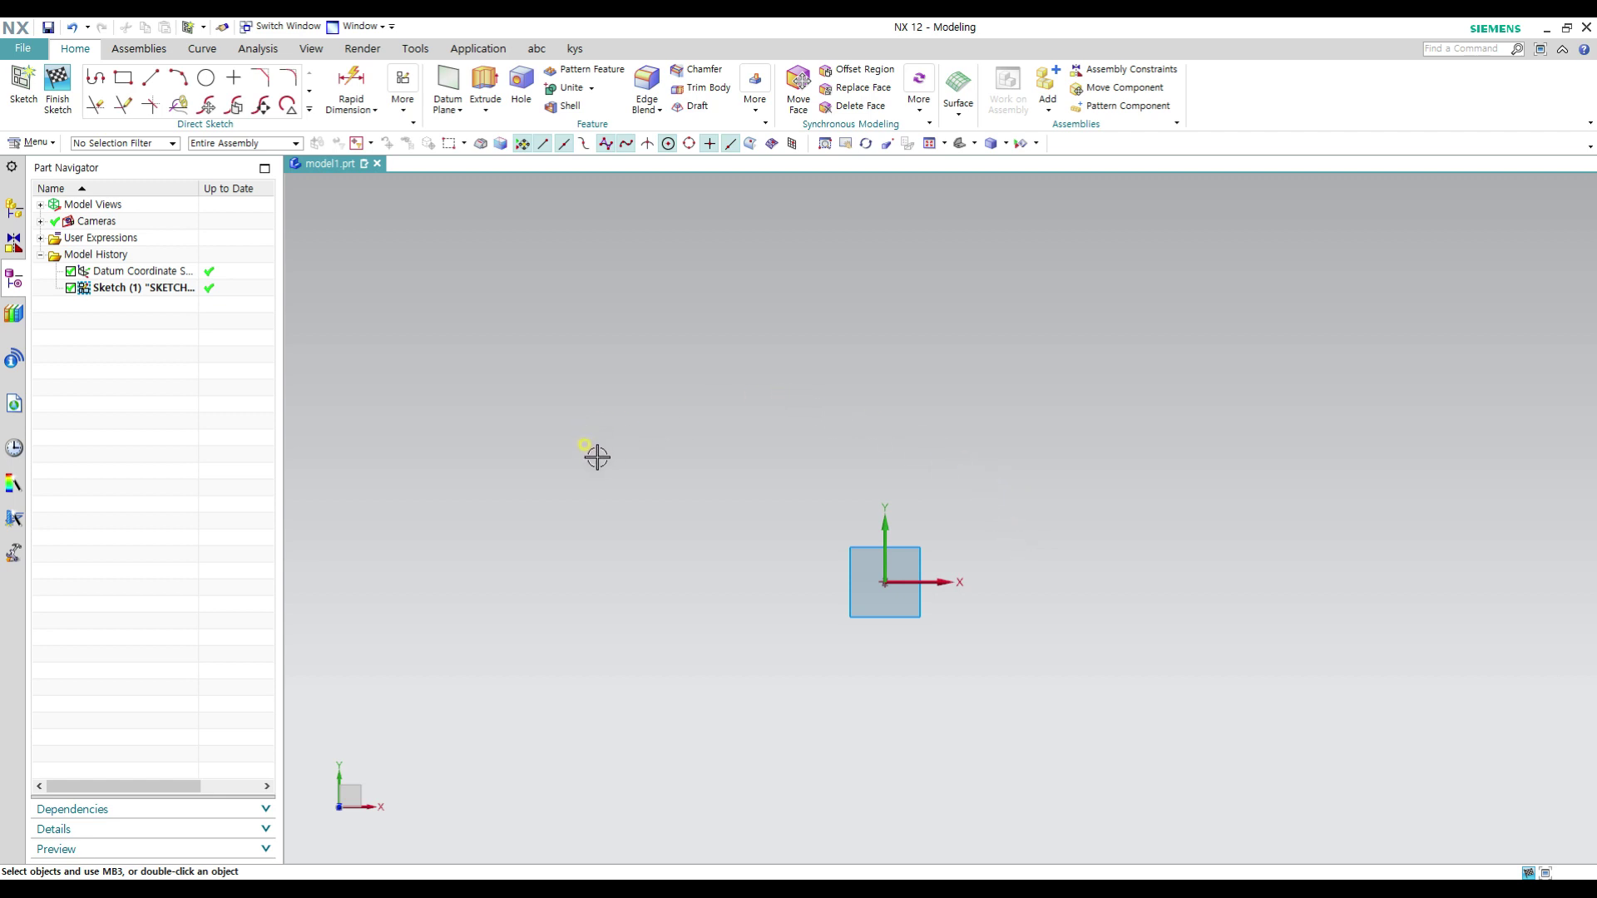
Step: Draw a horizontal line and a longer vertical line crossing it above and beside the sketch origin on its negative X side
key(l)
click(512, 430)
click(779, 430)
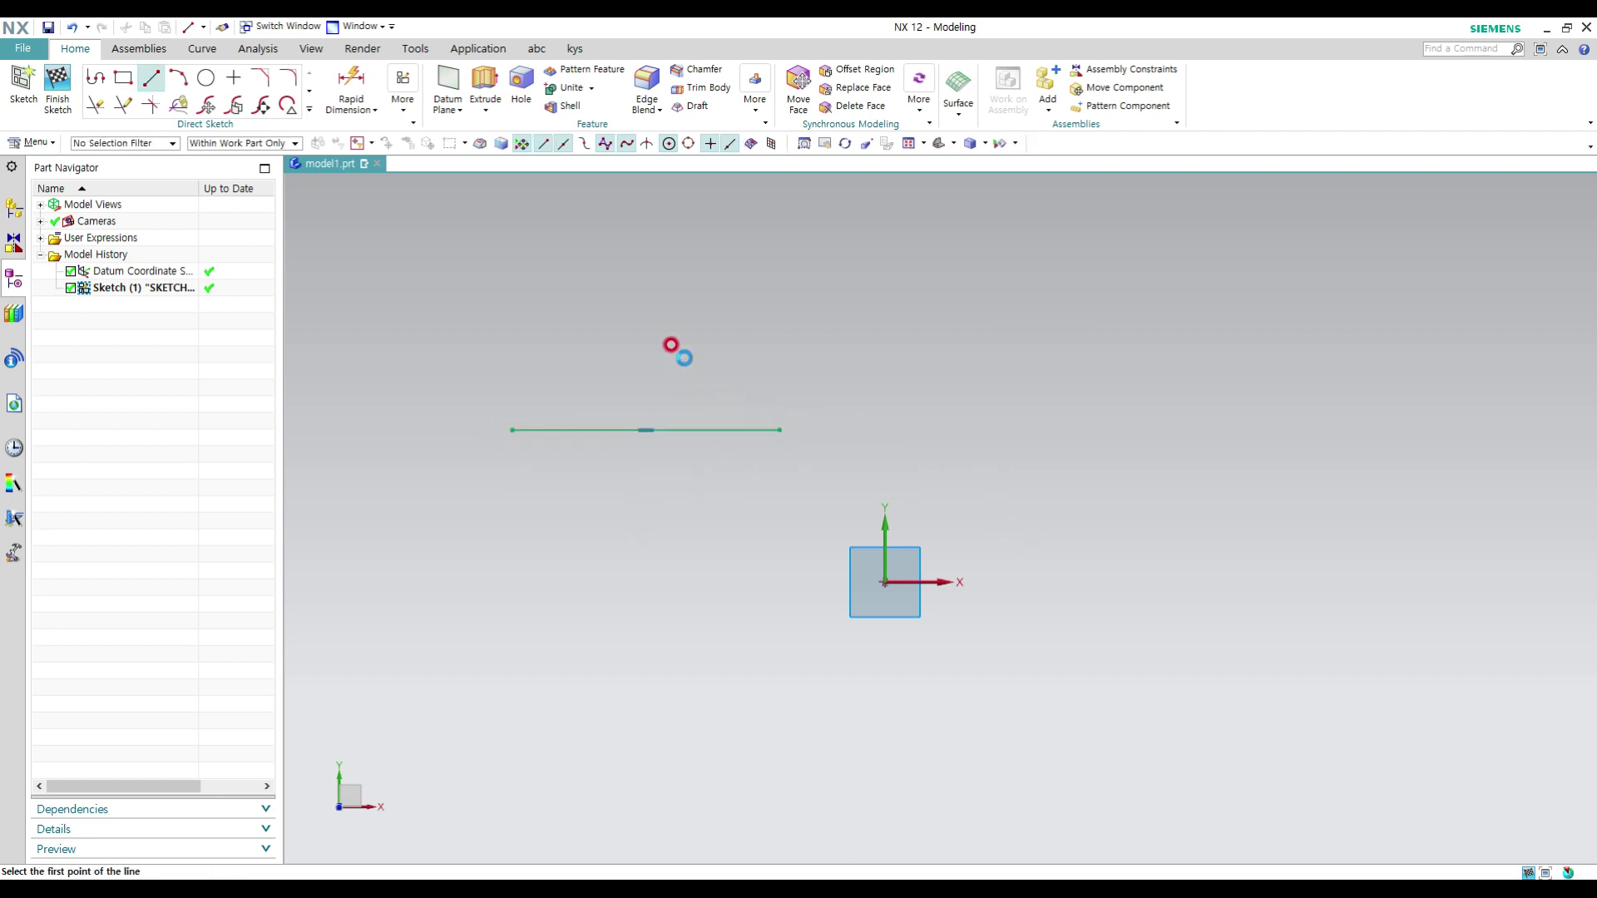
click(673, 269)
click(674, 615)
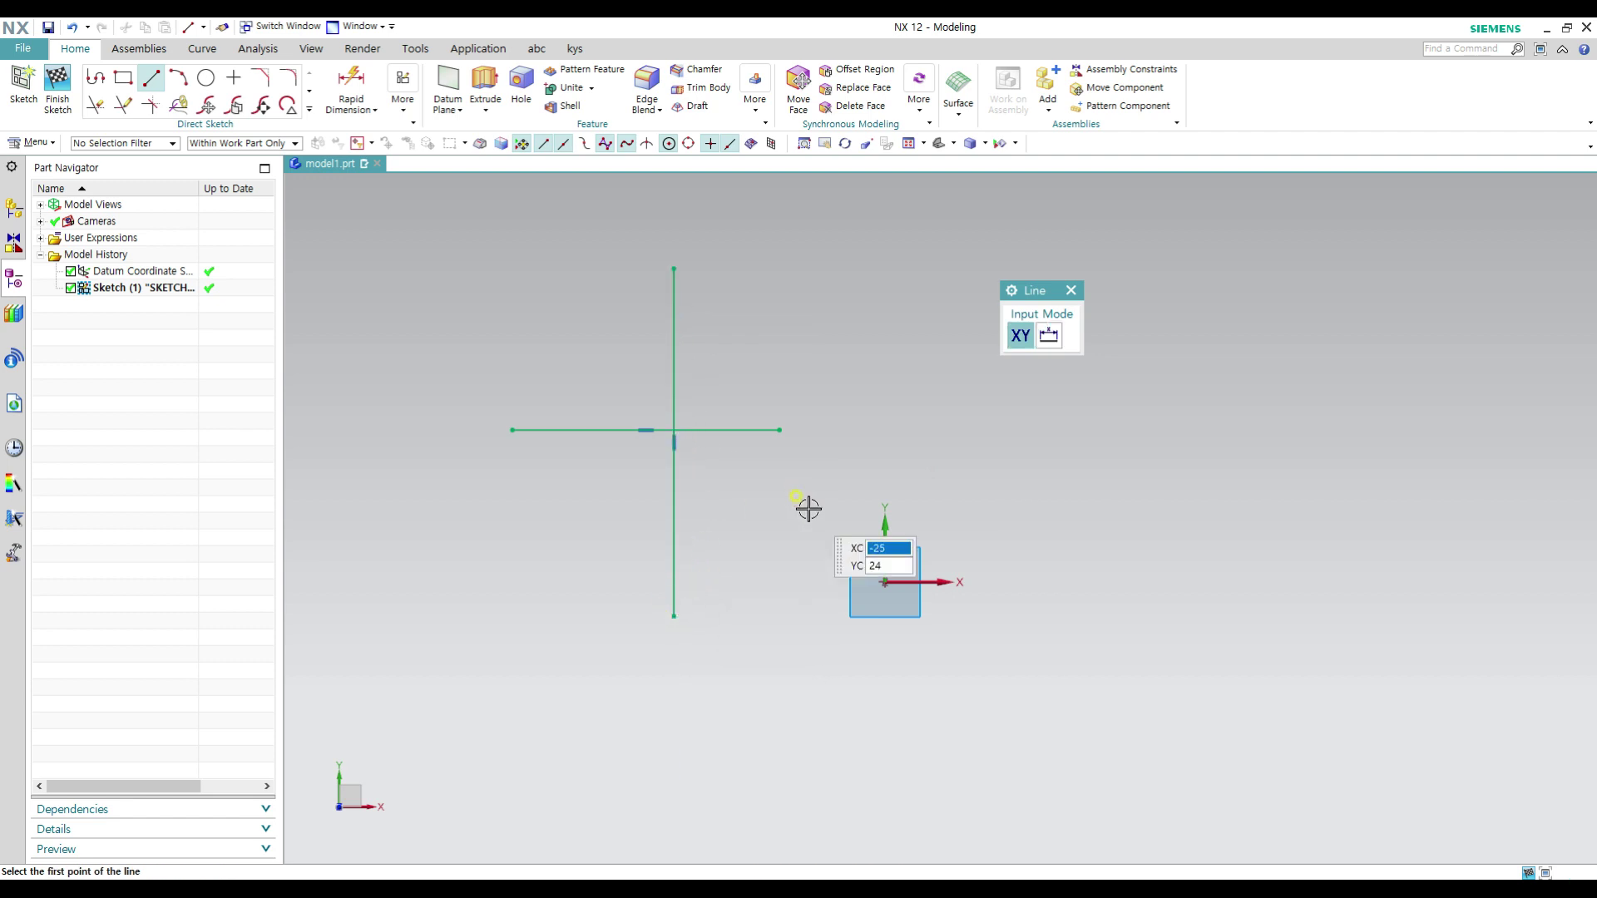
Step: Draw two slanted, non-touching lines on the positive X side of the origin, one shallow and one steep
click(1003, 424)
click(1164, 376)
click(1208, 430)
click(1077, 582)
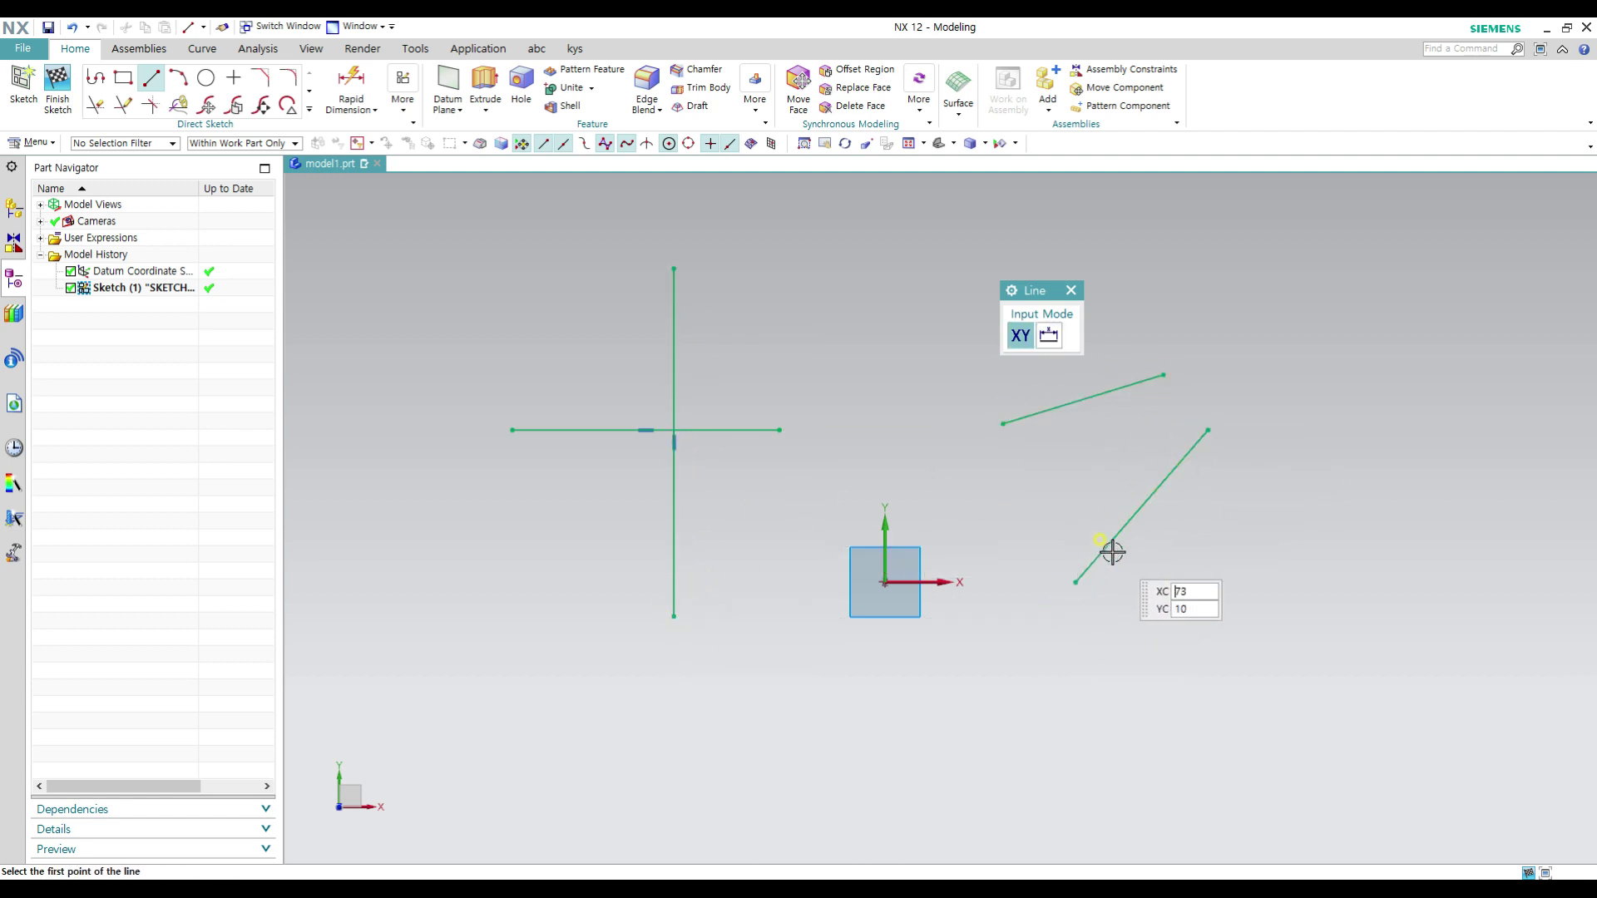
key(Escape)
shift+middle_drag(1082, 549, 1045, 607)
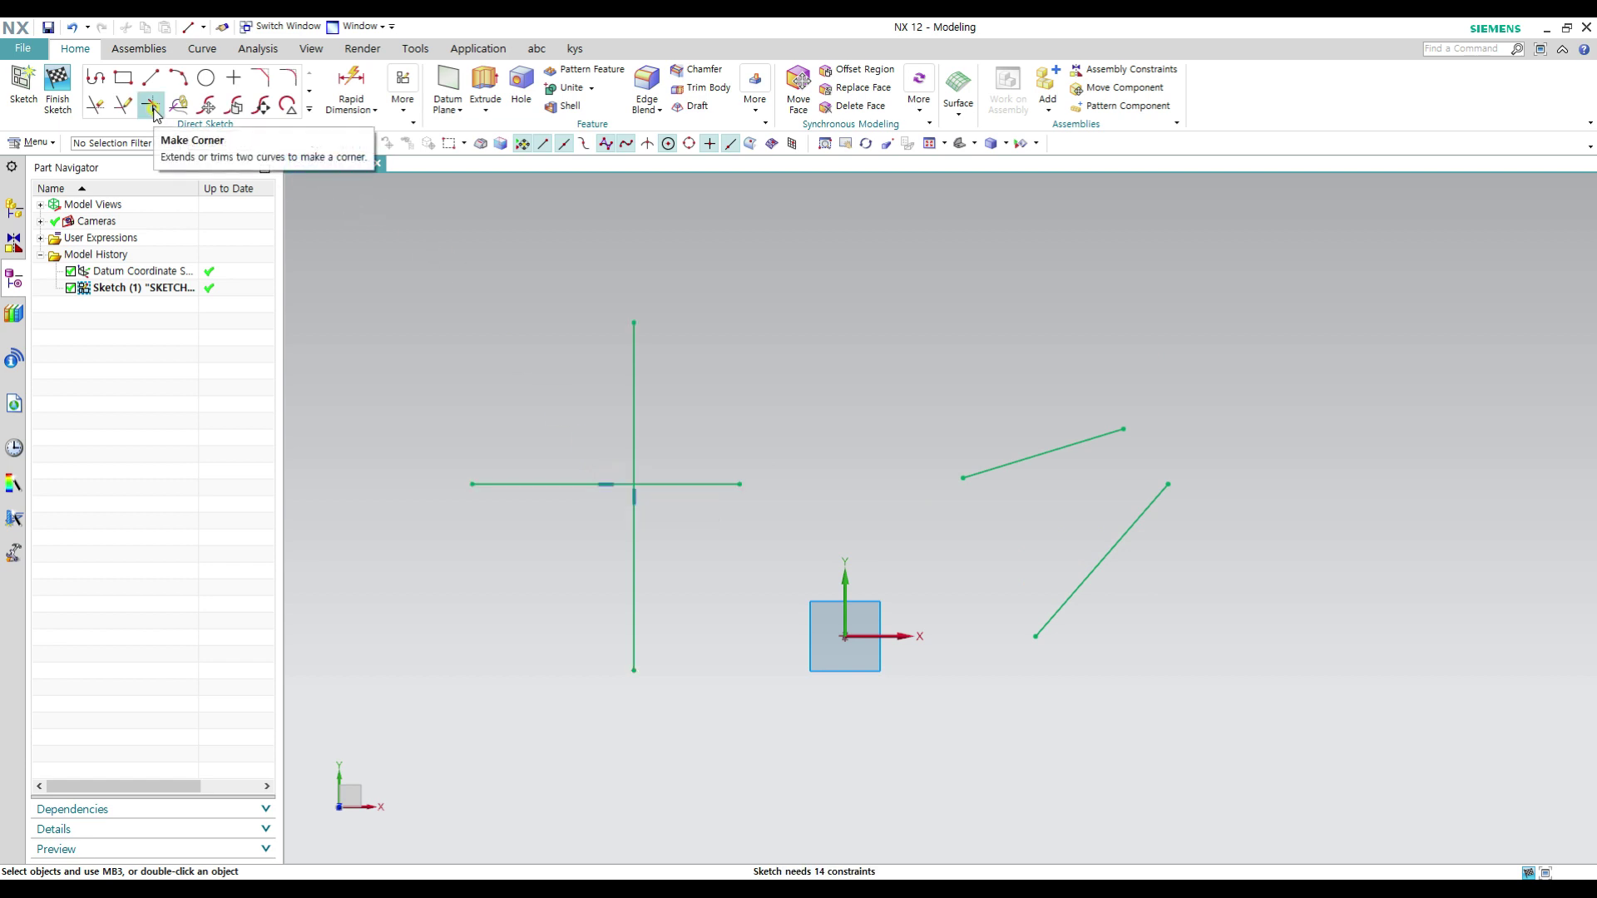
Step: Make a corner from the crossing lines, keeping the horizontal line's outer part and the vertical line's lower part
click(308, 109)
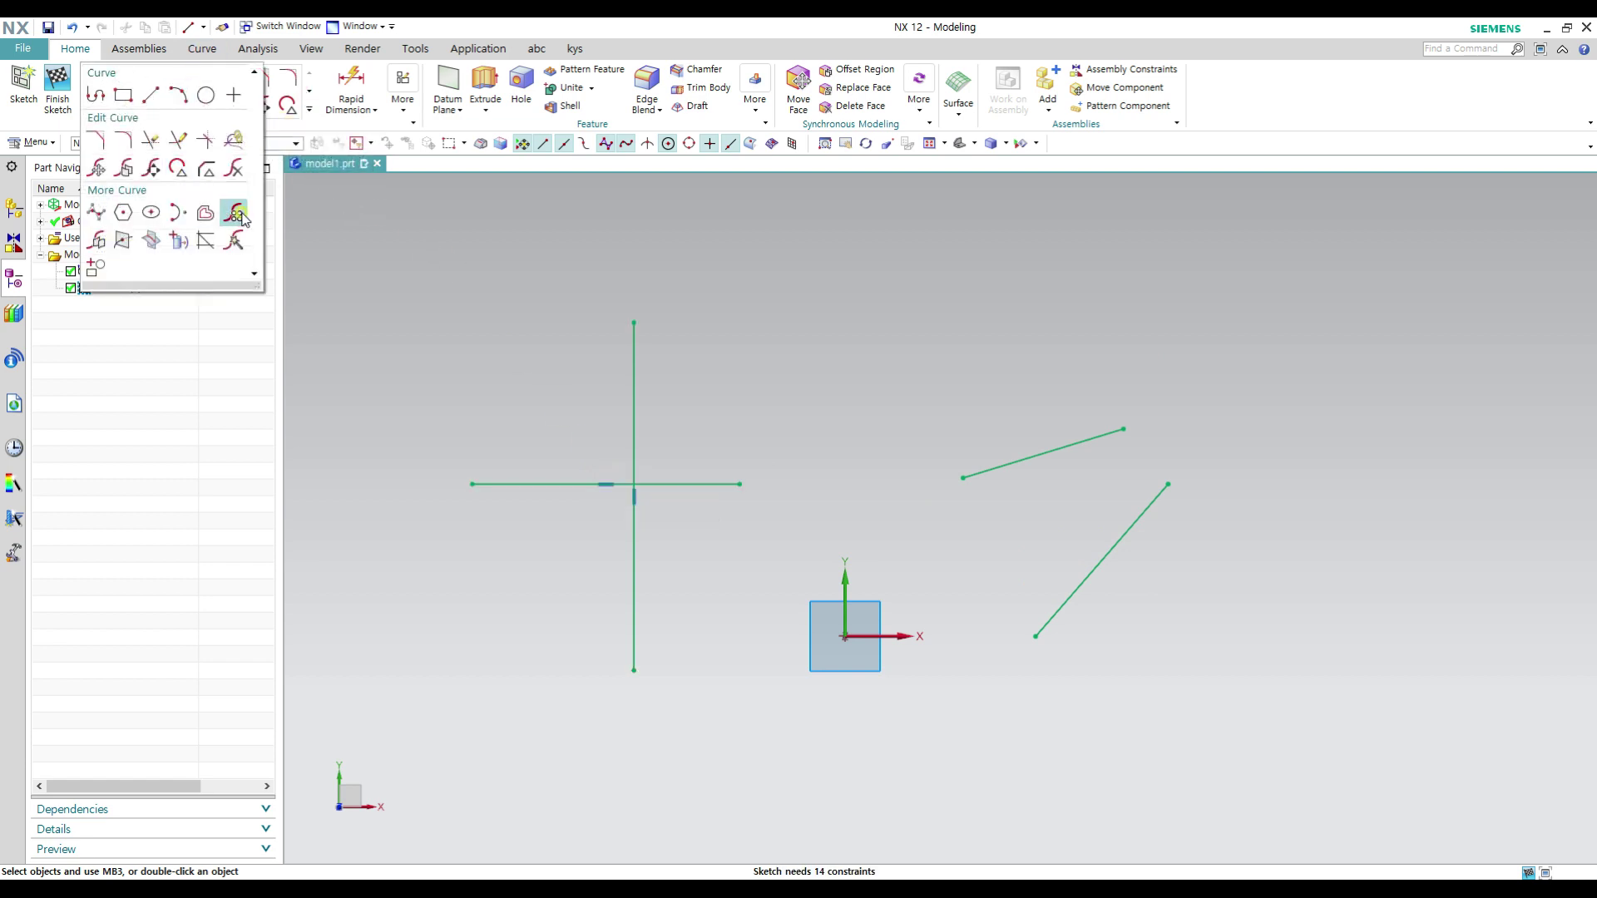
click(207, 146)
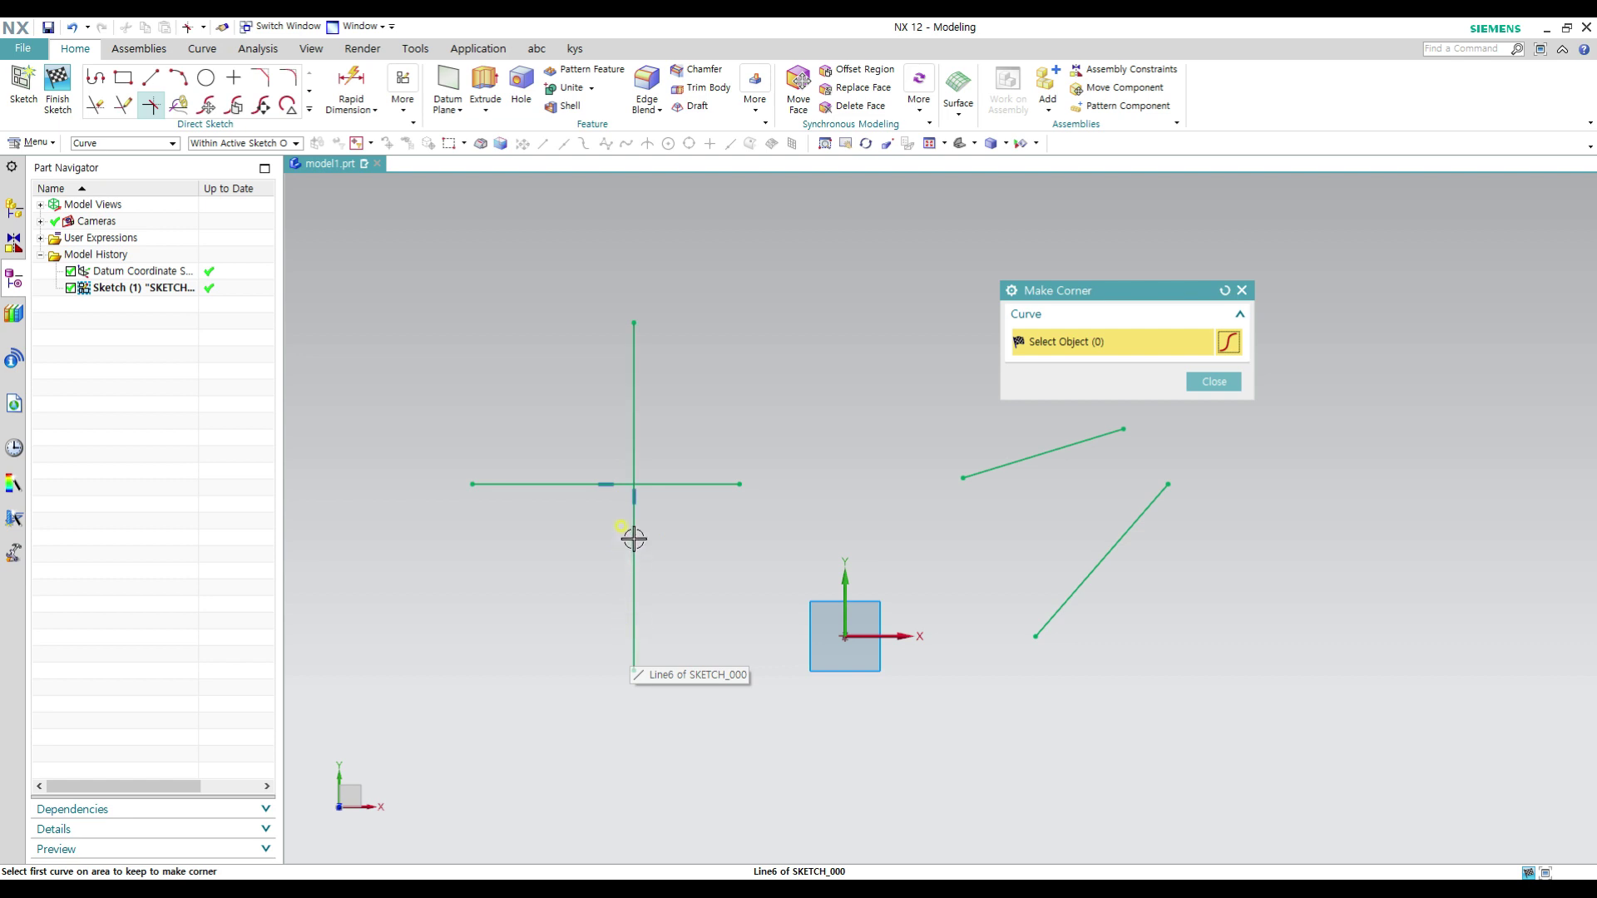
click(585, 485)
click(635, 526)
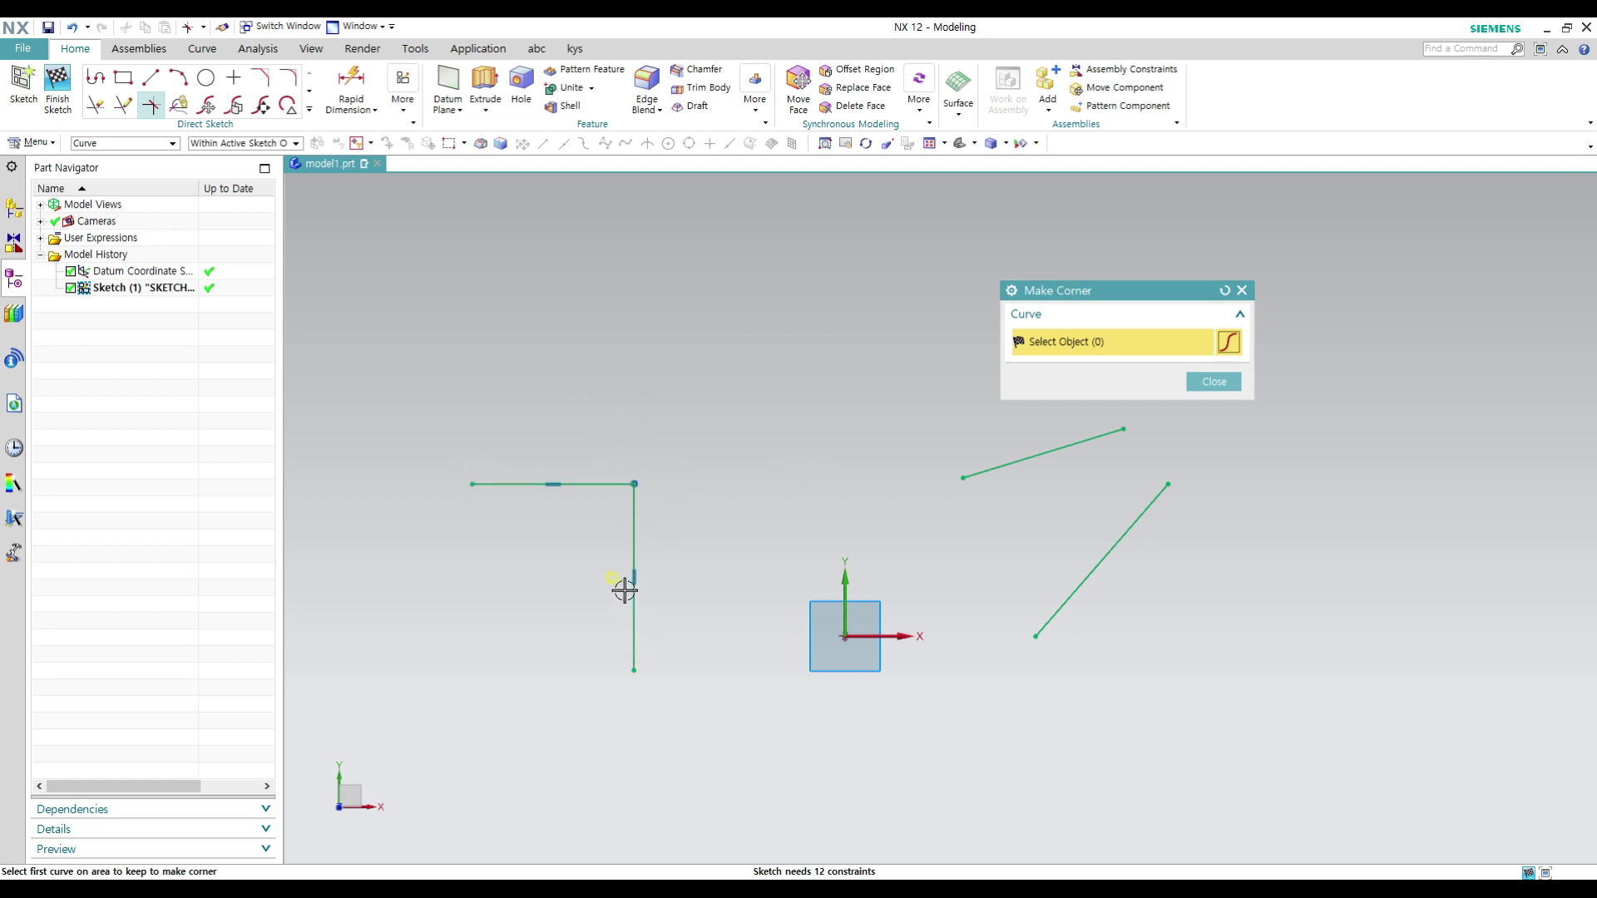
Step: Make a corner from the two slanted lines by extending them to their intersection
drag(1116, 292, 1368, 428)
shift+middle_drag(1126, 538, 826, 588)
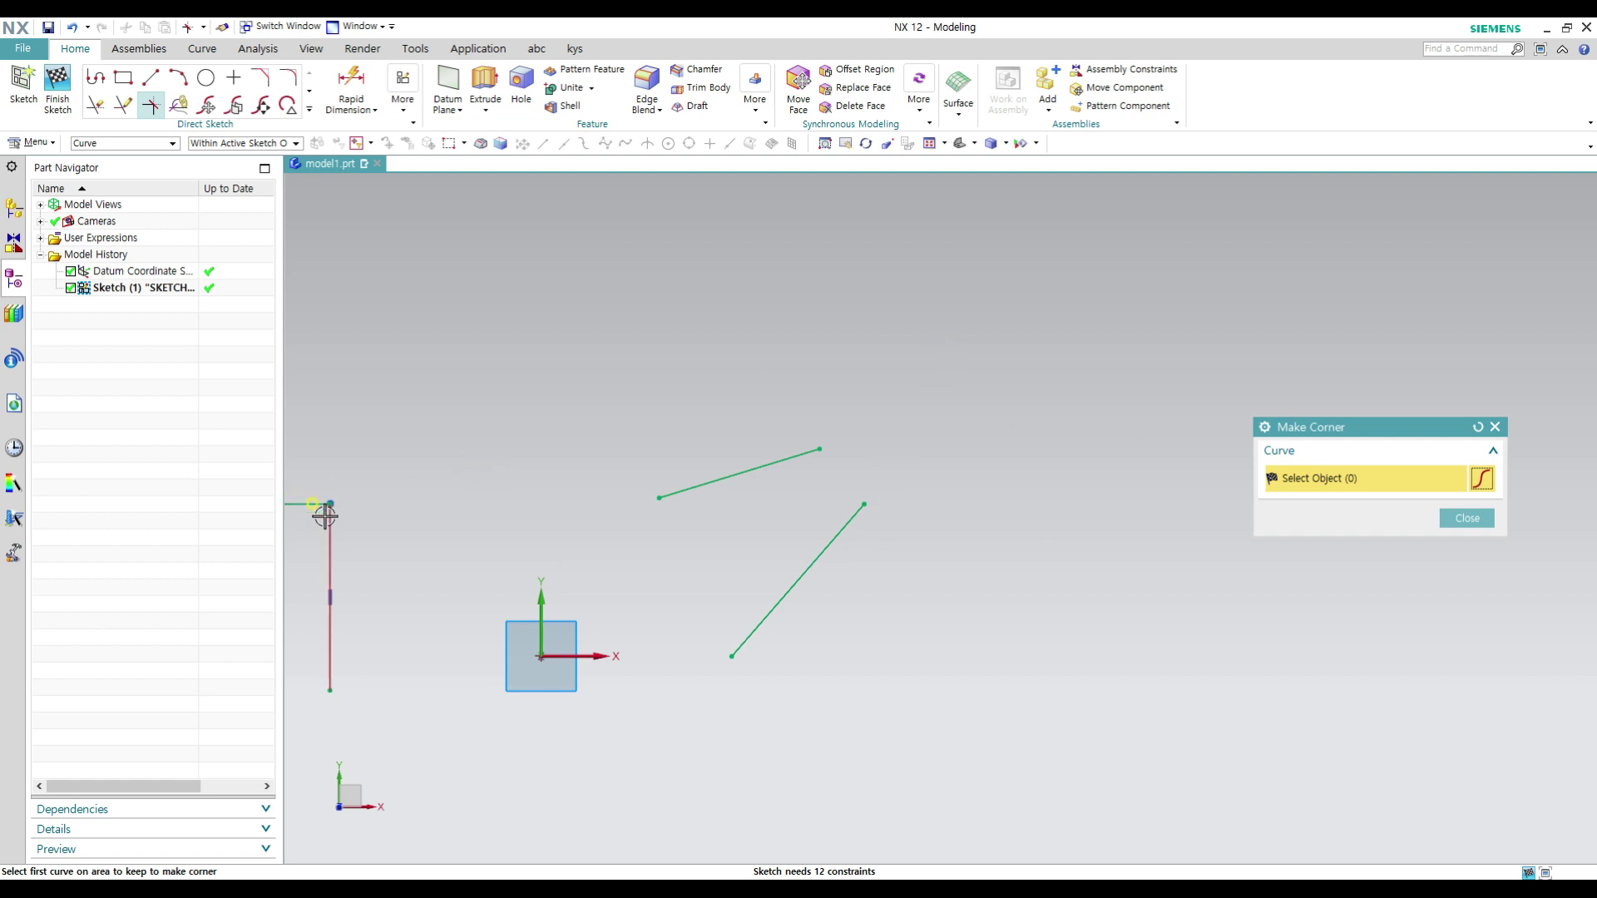
click(811, 450)
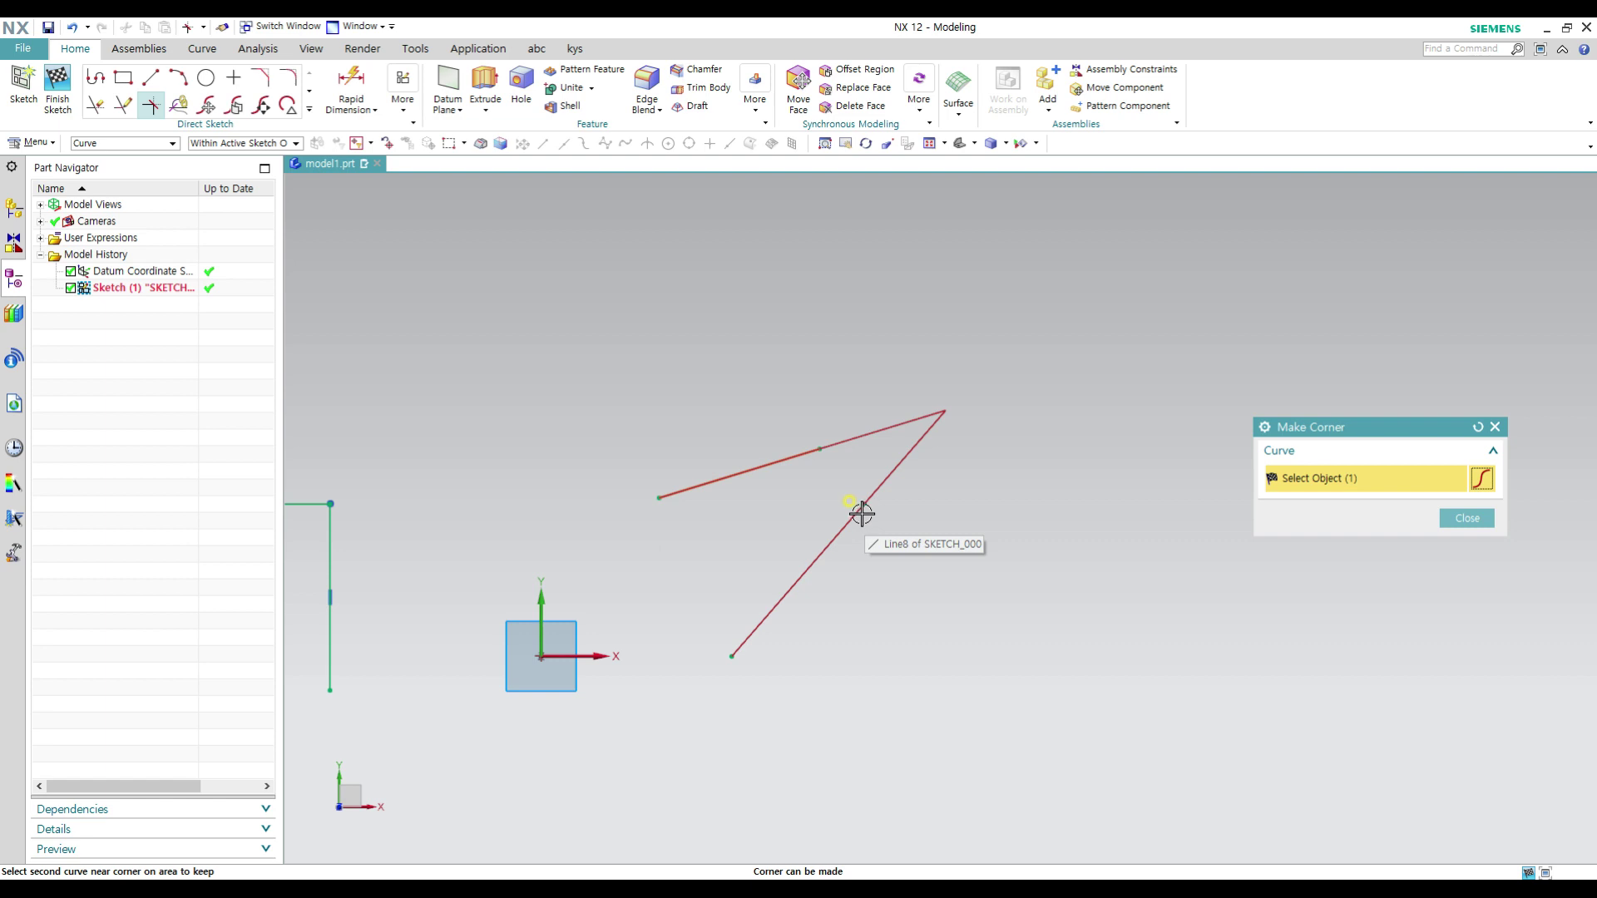
click(860, 513)
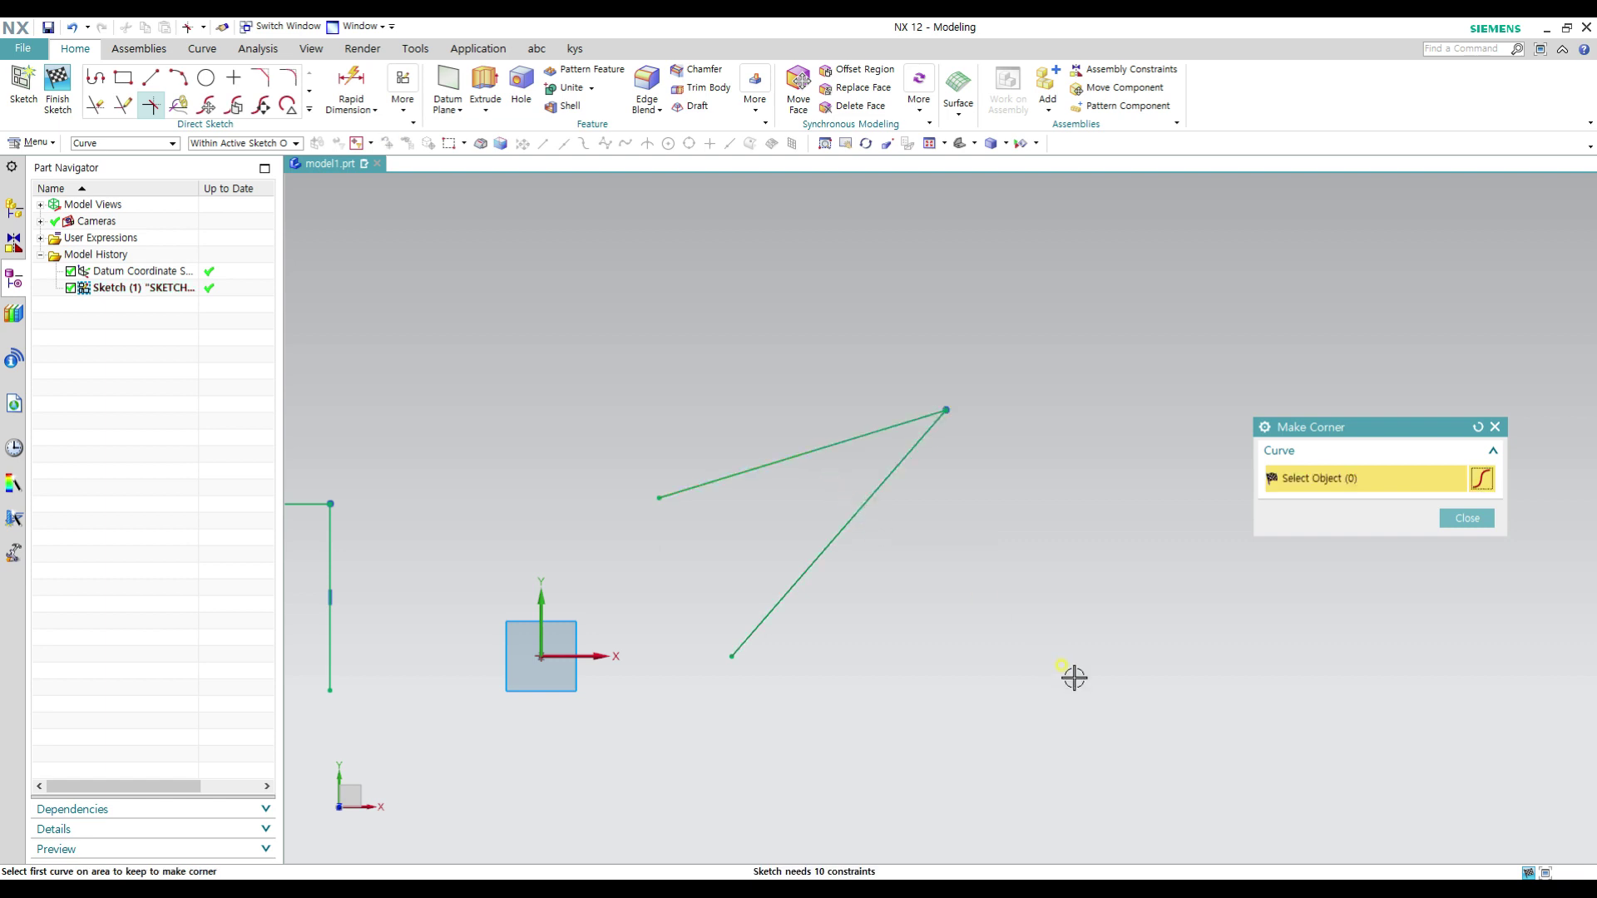
shift+middle_drag(946, 620, 959, 670)
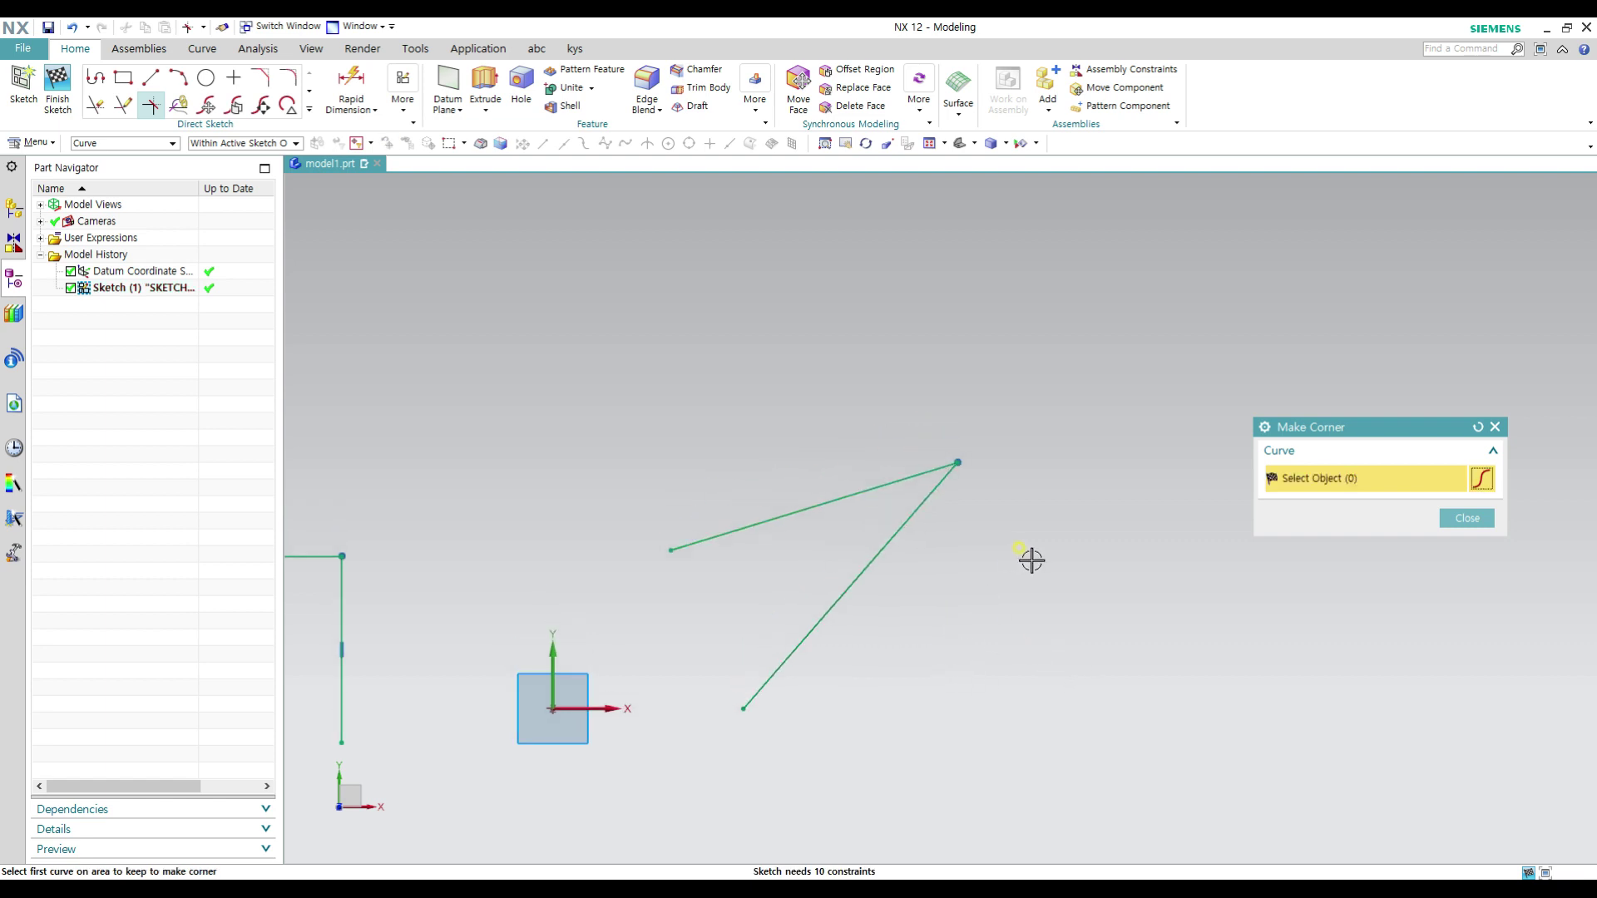
key(Escape)
shift+middle_drag(855, 585, 1151, 582)
scroll(987, 556, down, 1)
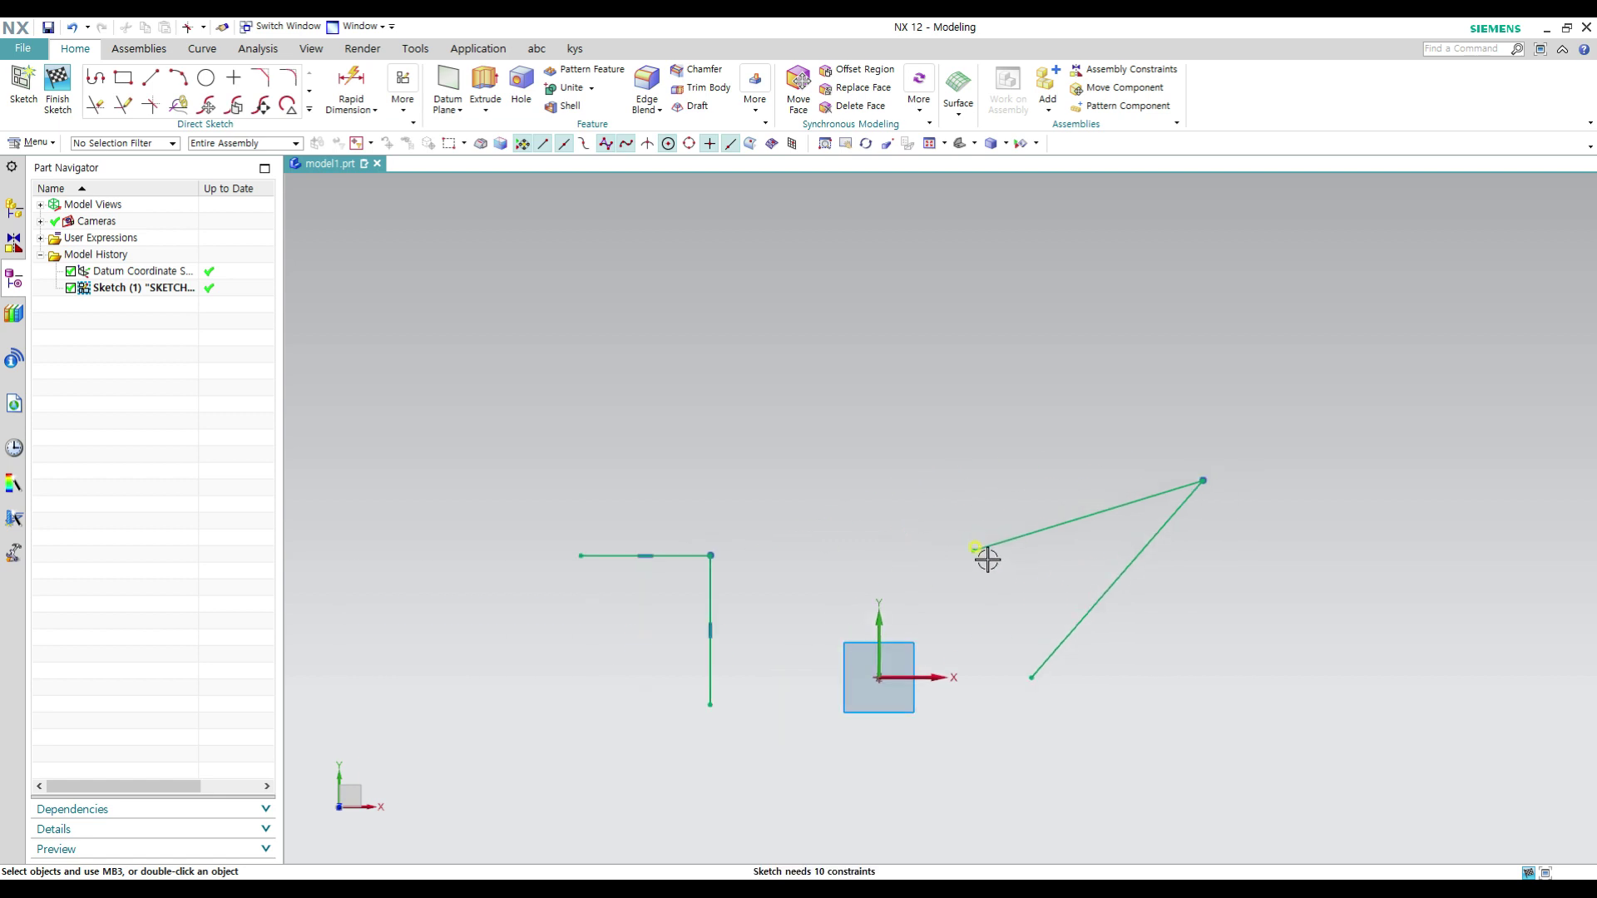
shift+middle_drag(978, 592, 971, 538)
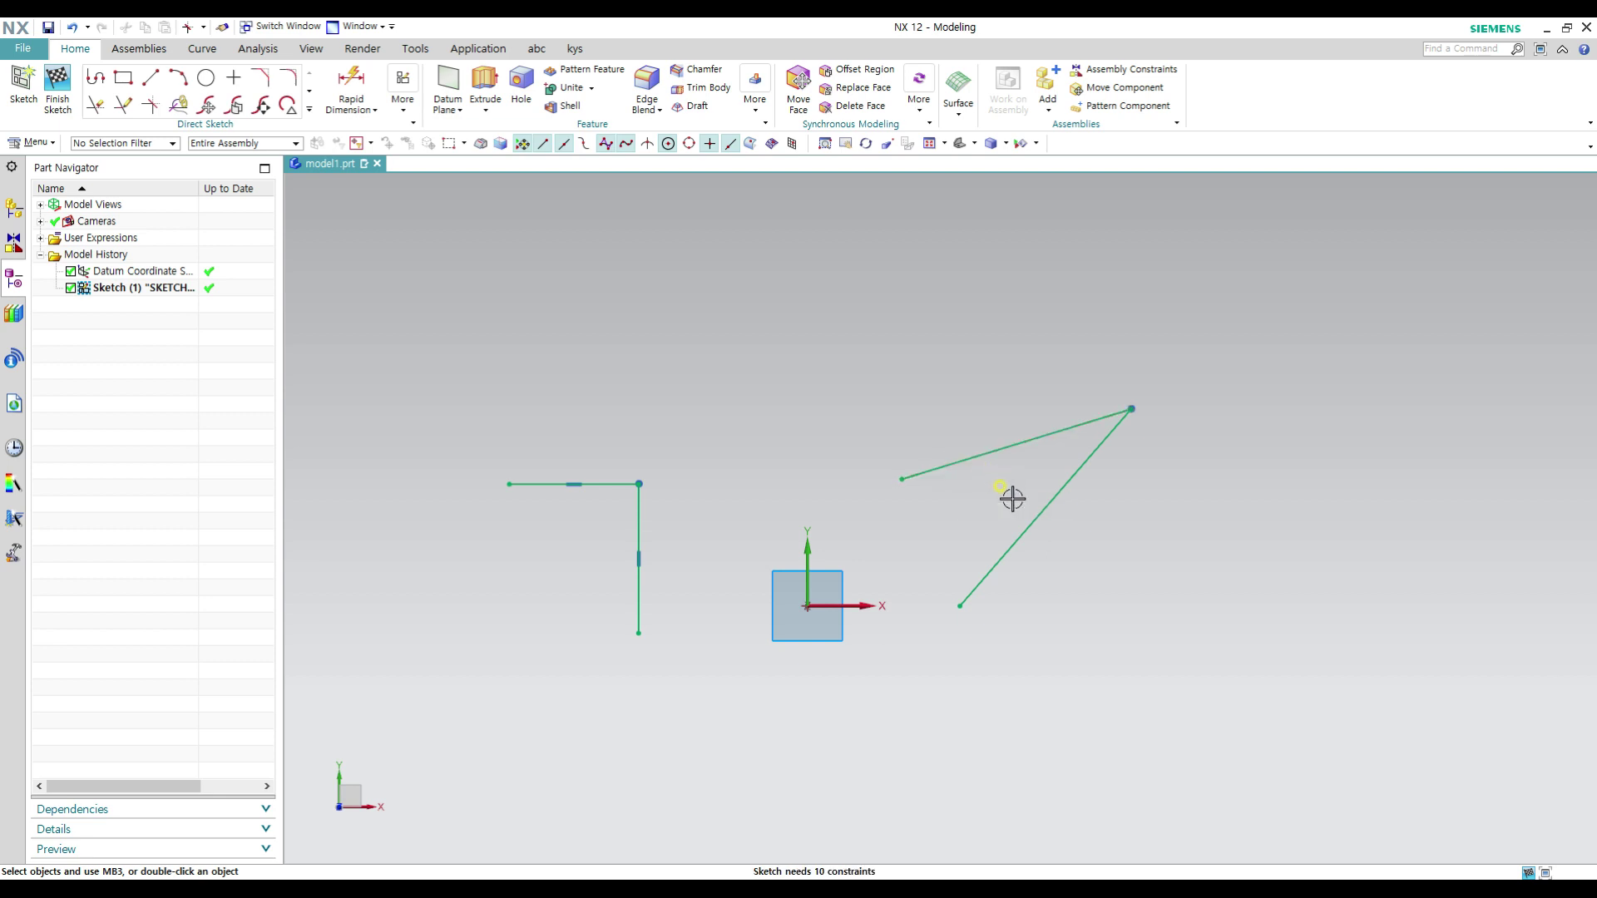
Step: Delete all four lines from the sketch
click(968, 457)
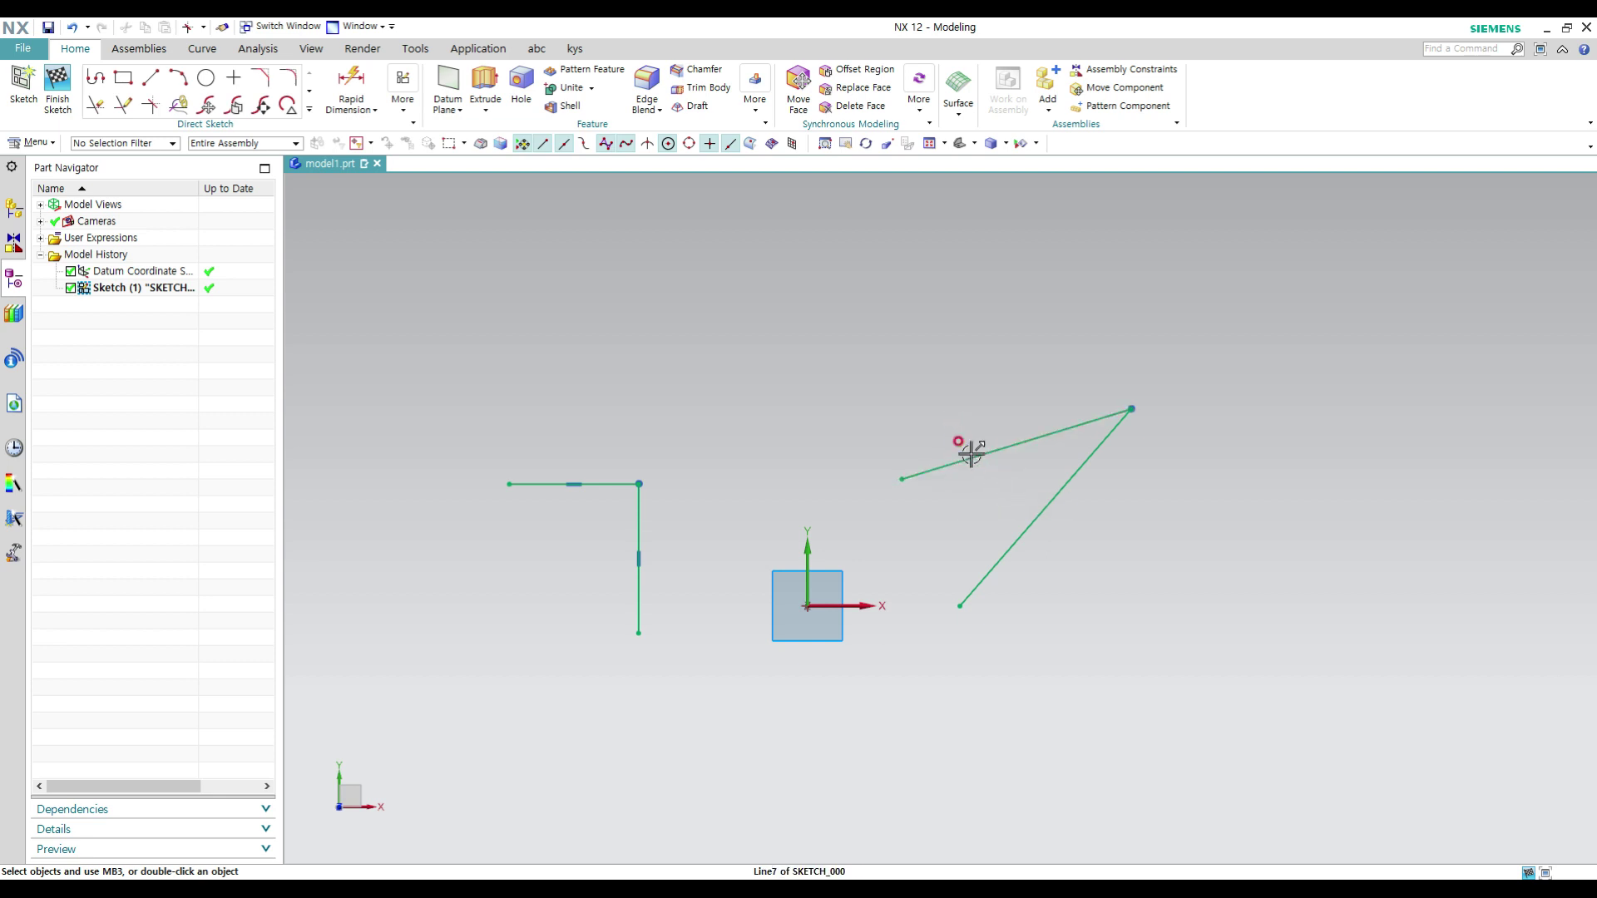
key(Delete)
click(998, 562)
key(Delete)
click(640, 527)
key(Delete)
click(616, 485)
key(Delete)
mouse_move(957, 593)
shift+middle_down()
mouse_move(866, 579)
mouse_move(908, 575)
shift+middle_up()
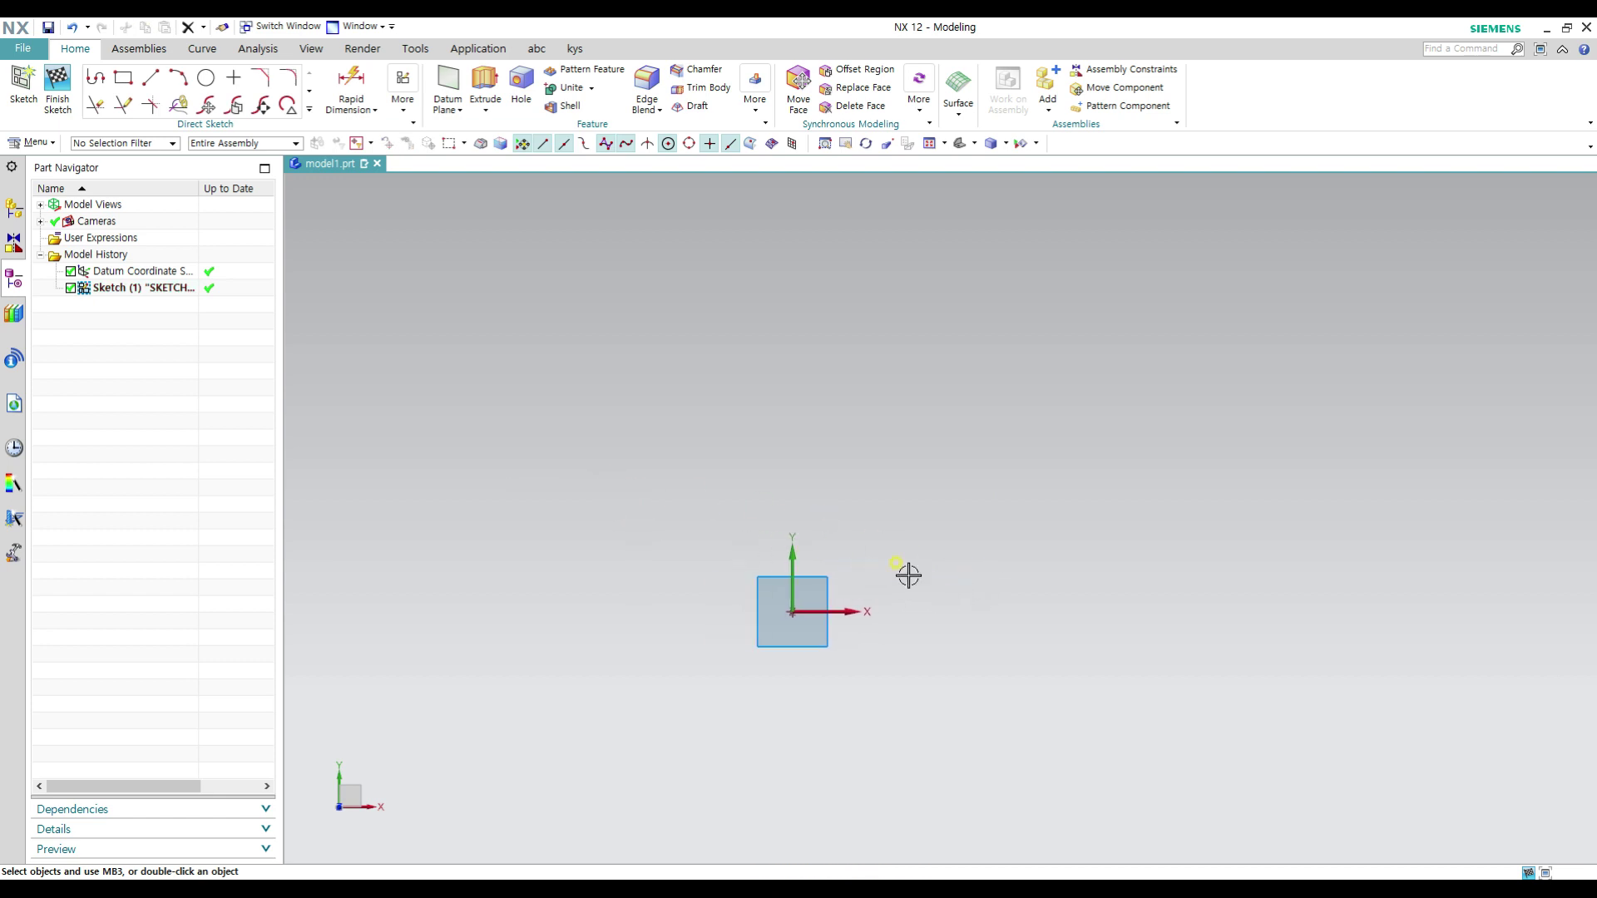
Step: Draw a circle in the positive X and Y quadrant near the origin and set its diameter to 10 mm
key(o)
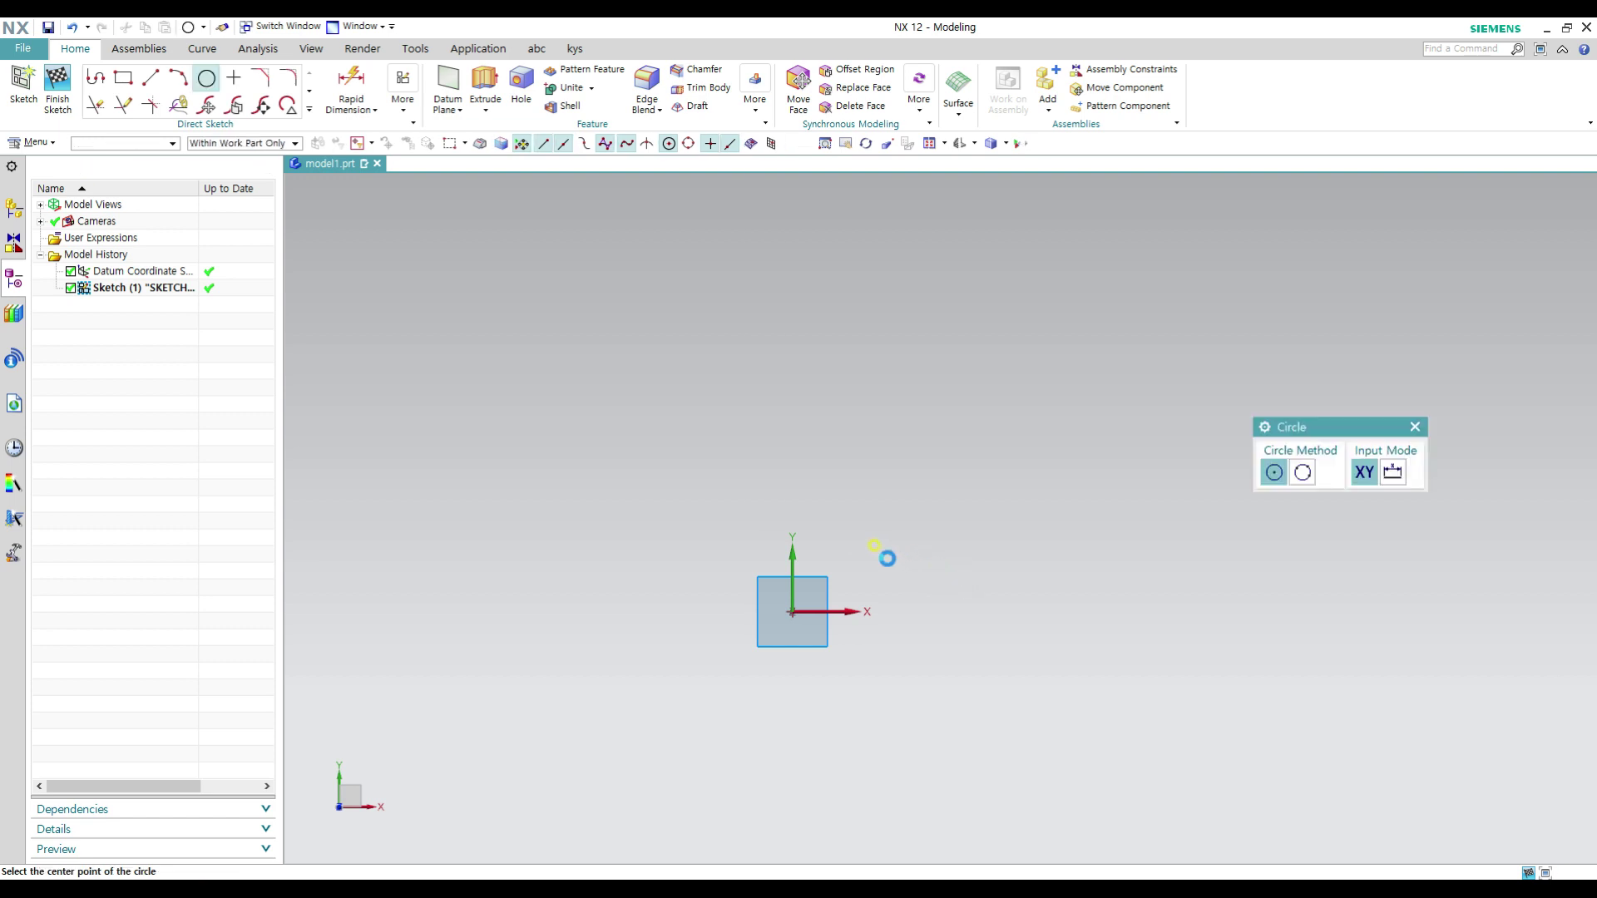
click(858, 541)
click(887, 541)
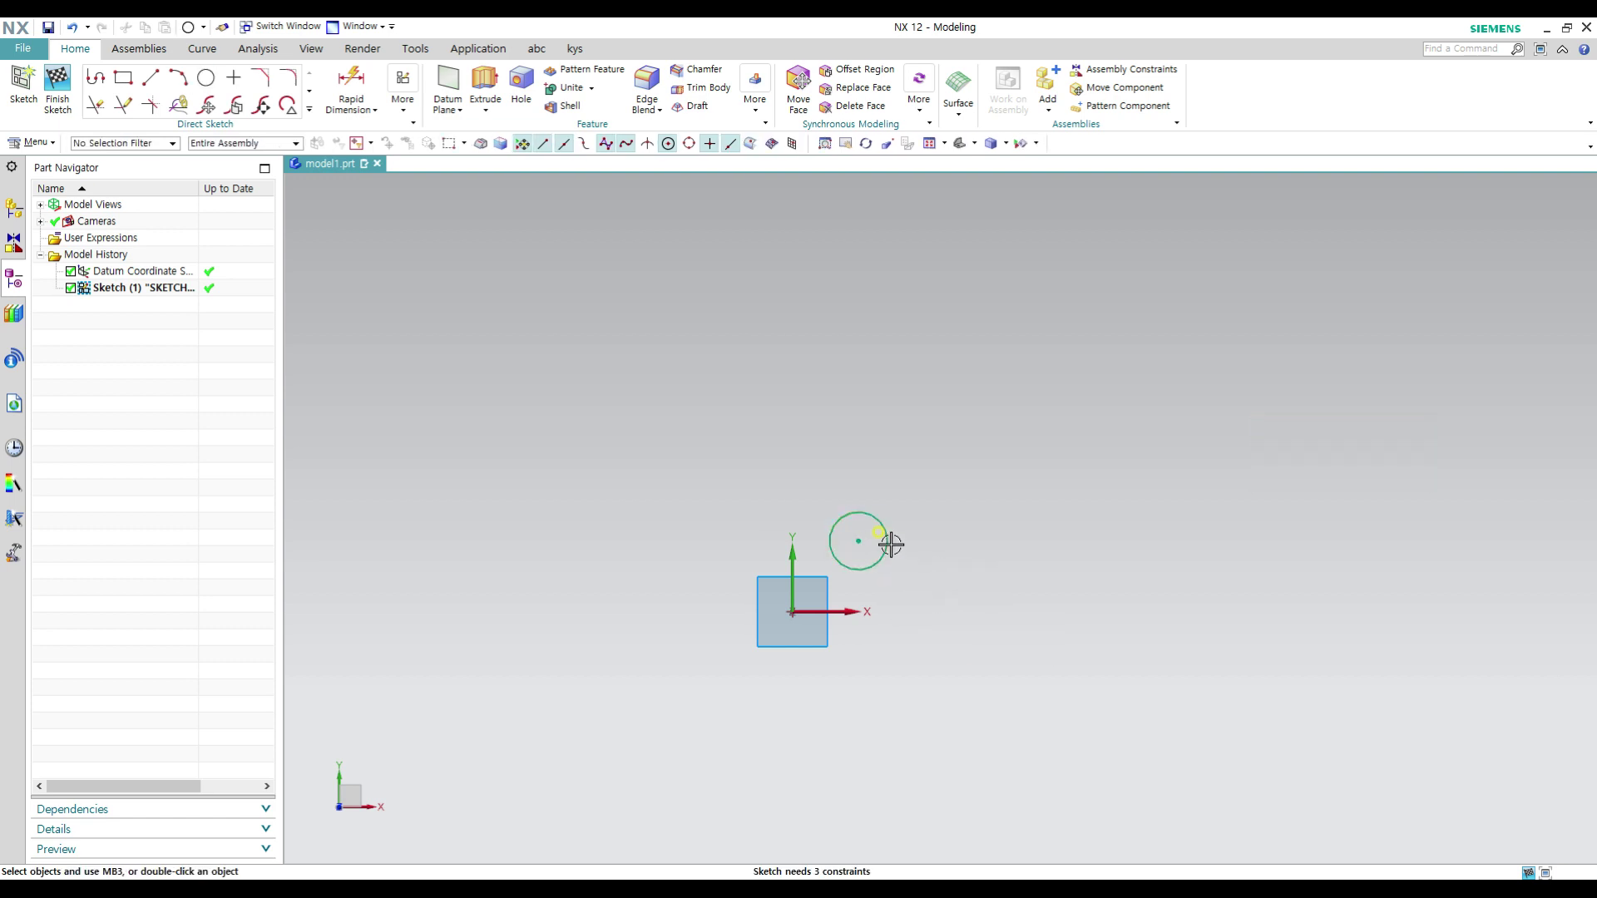
key(d)
click(880, 519)
click(898, 497)
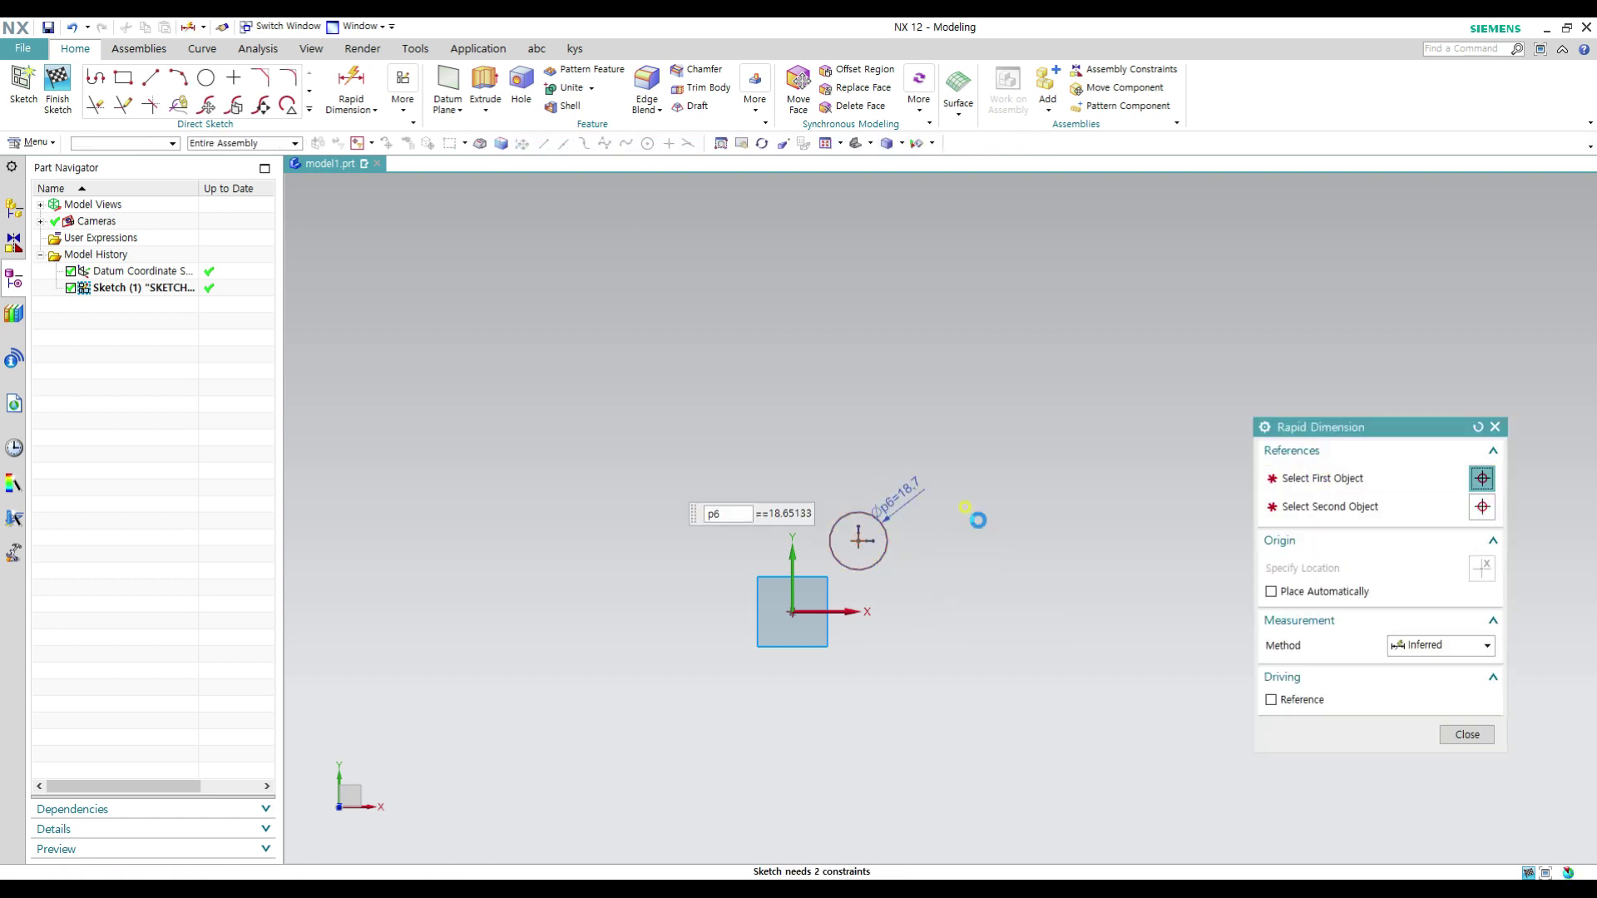
text(10)
key(Return)
scroll(848, 573, up, 5)
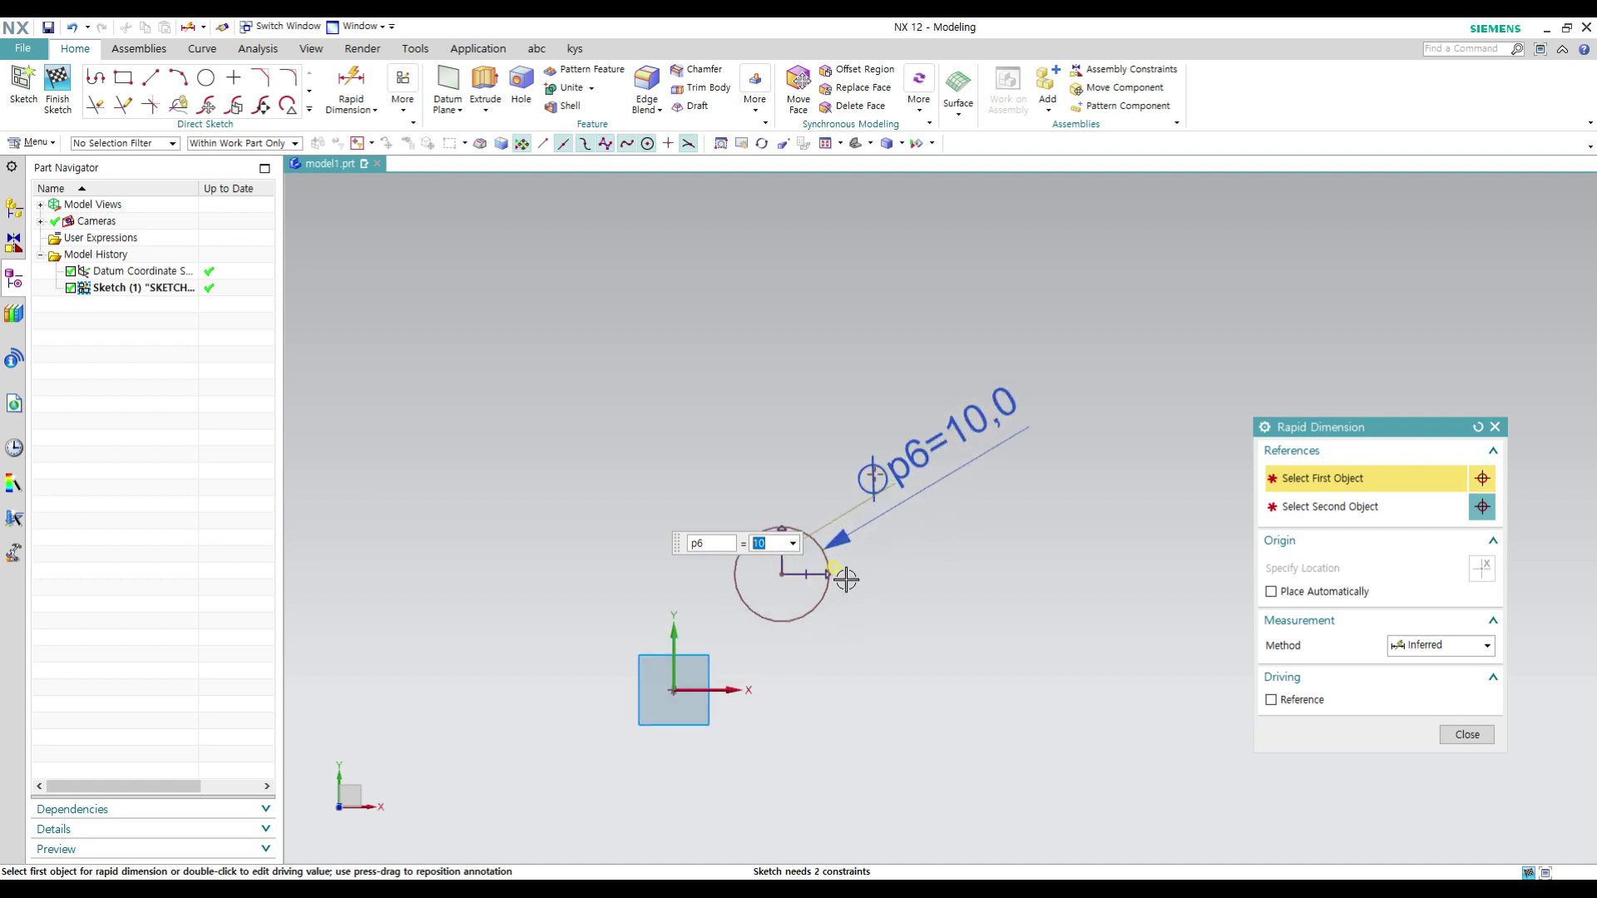
Step: Dimension the circle's horizontal distance from the sketch's vertical axis to 10 mm
click(777, 566)
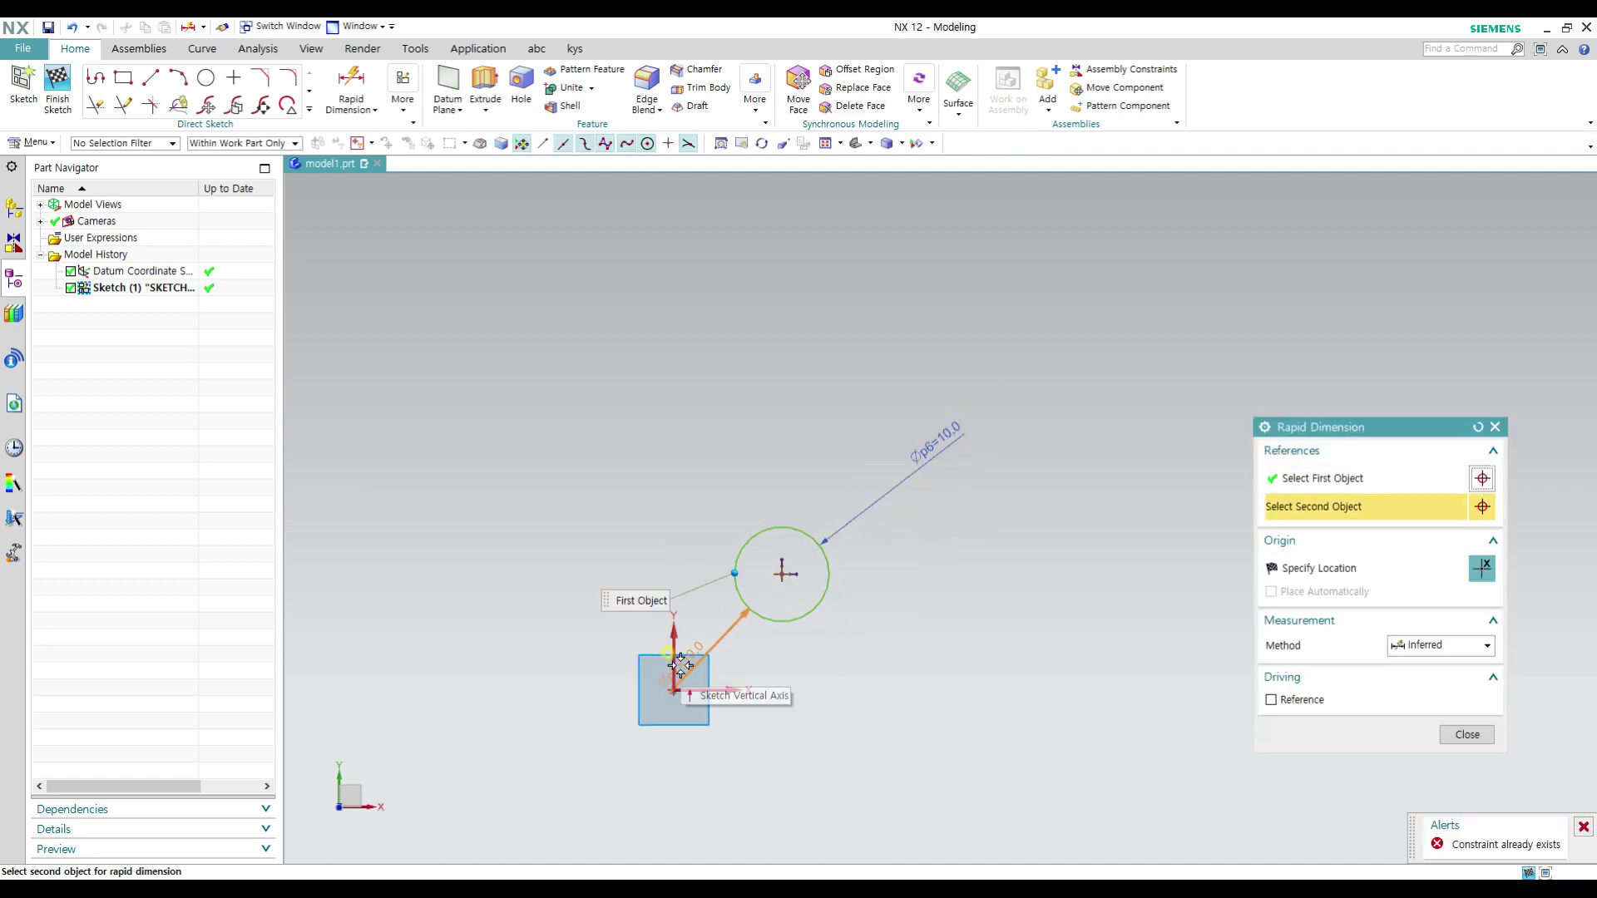
click(674, 636)
click(817, 776)
text(10)
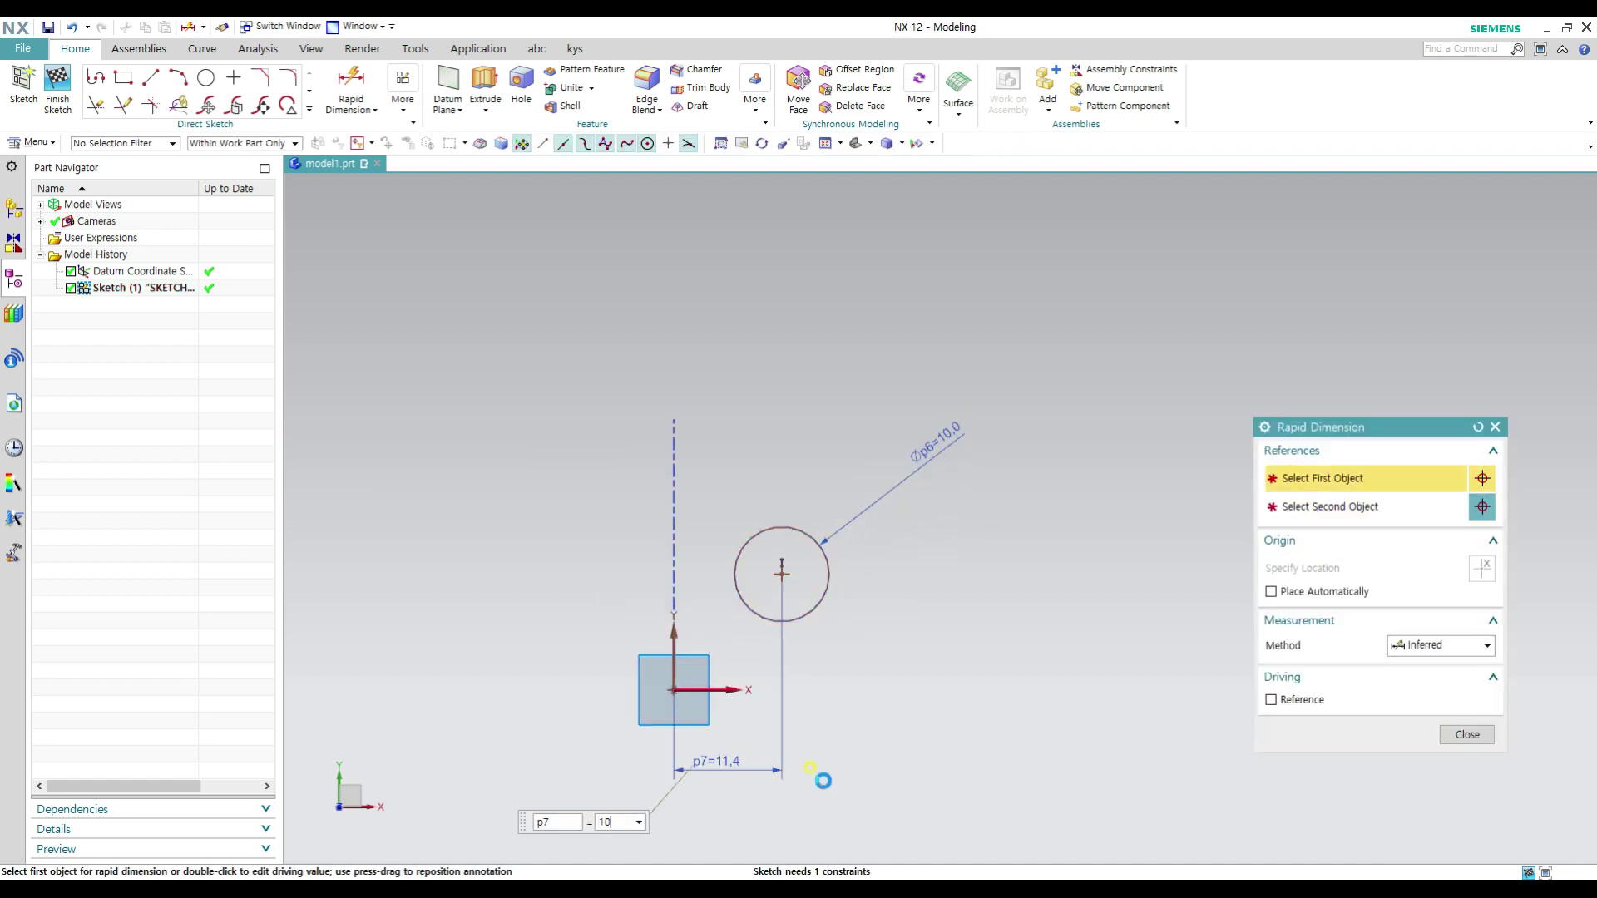
key(Return)
Step: Dimension the circle centre's vertical distance from the sketch origin to 10 mm
click(673, 690)
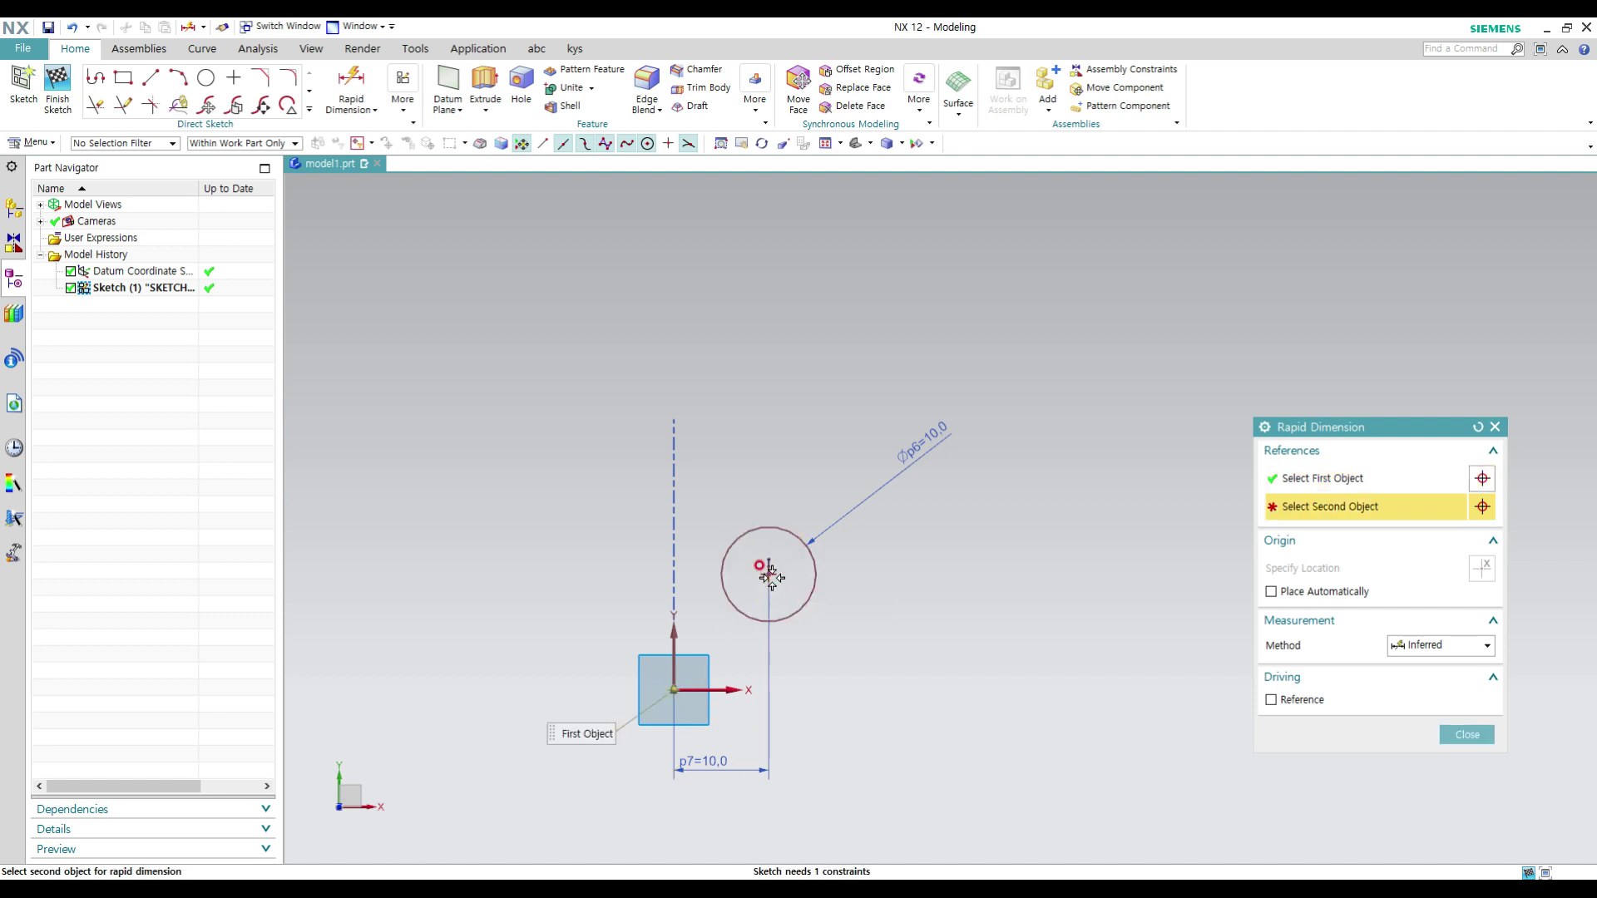
click(778, 599)
click(549, 632)
text(10)
key(Return)
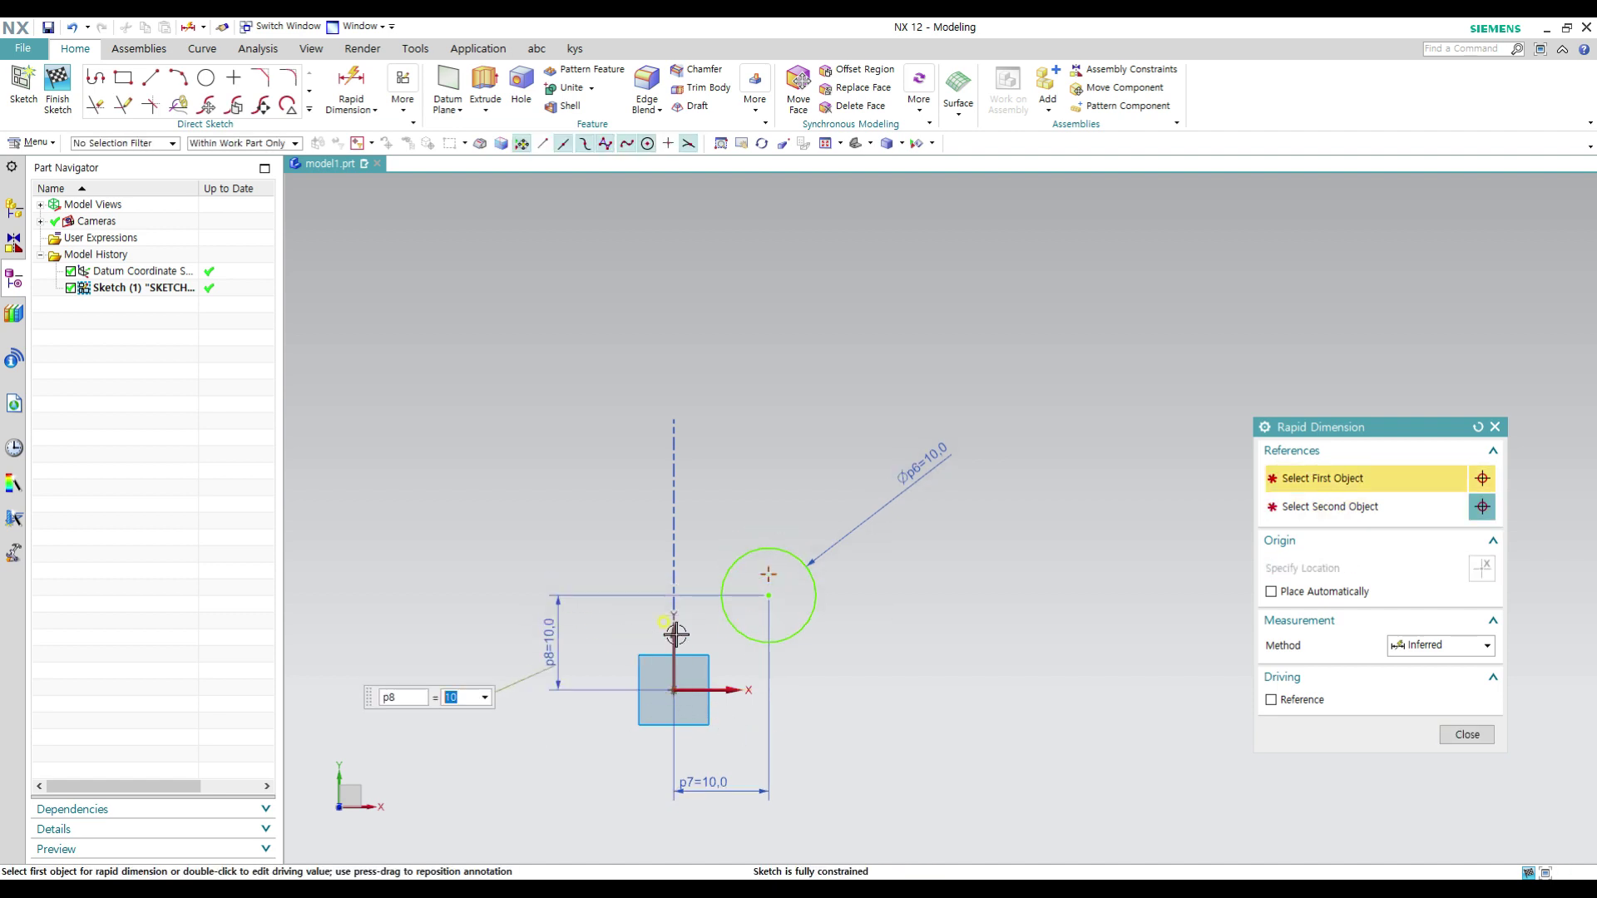
key(Escape)
scroll(951, 702, up, 3)
scroll(888, 657, down, 5)
scroll(915, 654, up, 1)
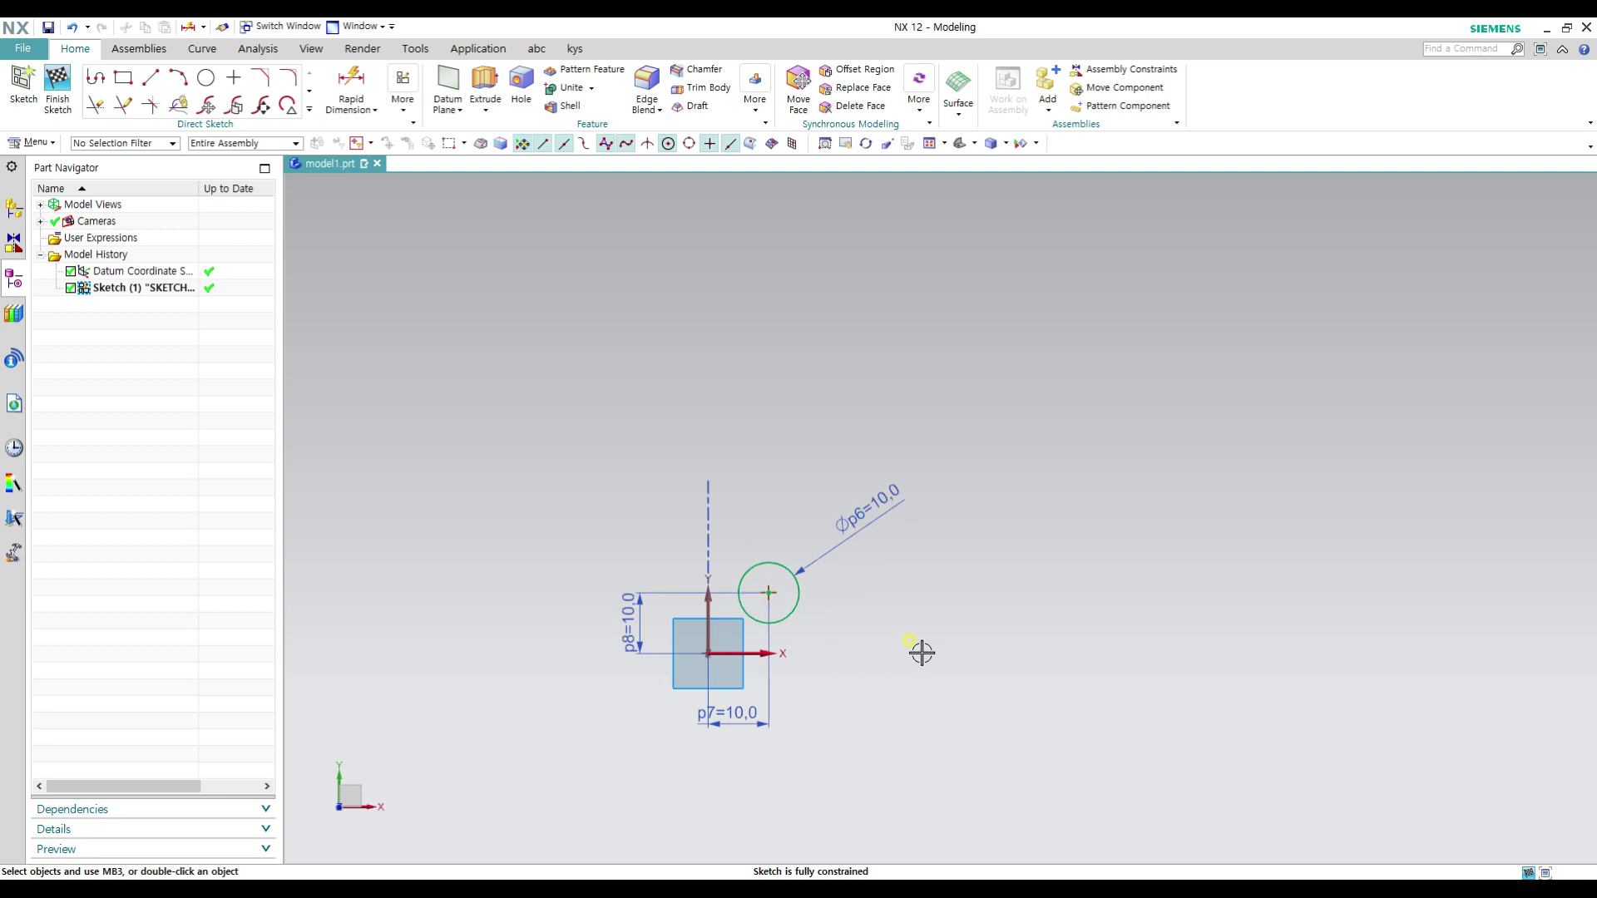
Step: Start a linear Pattern Curve of the 10 mm circle, using the sketch's X axis as Direction 1
click(309, 109)
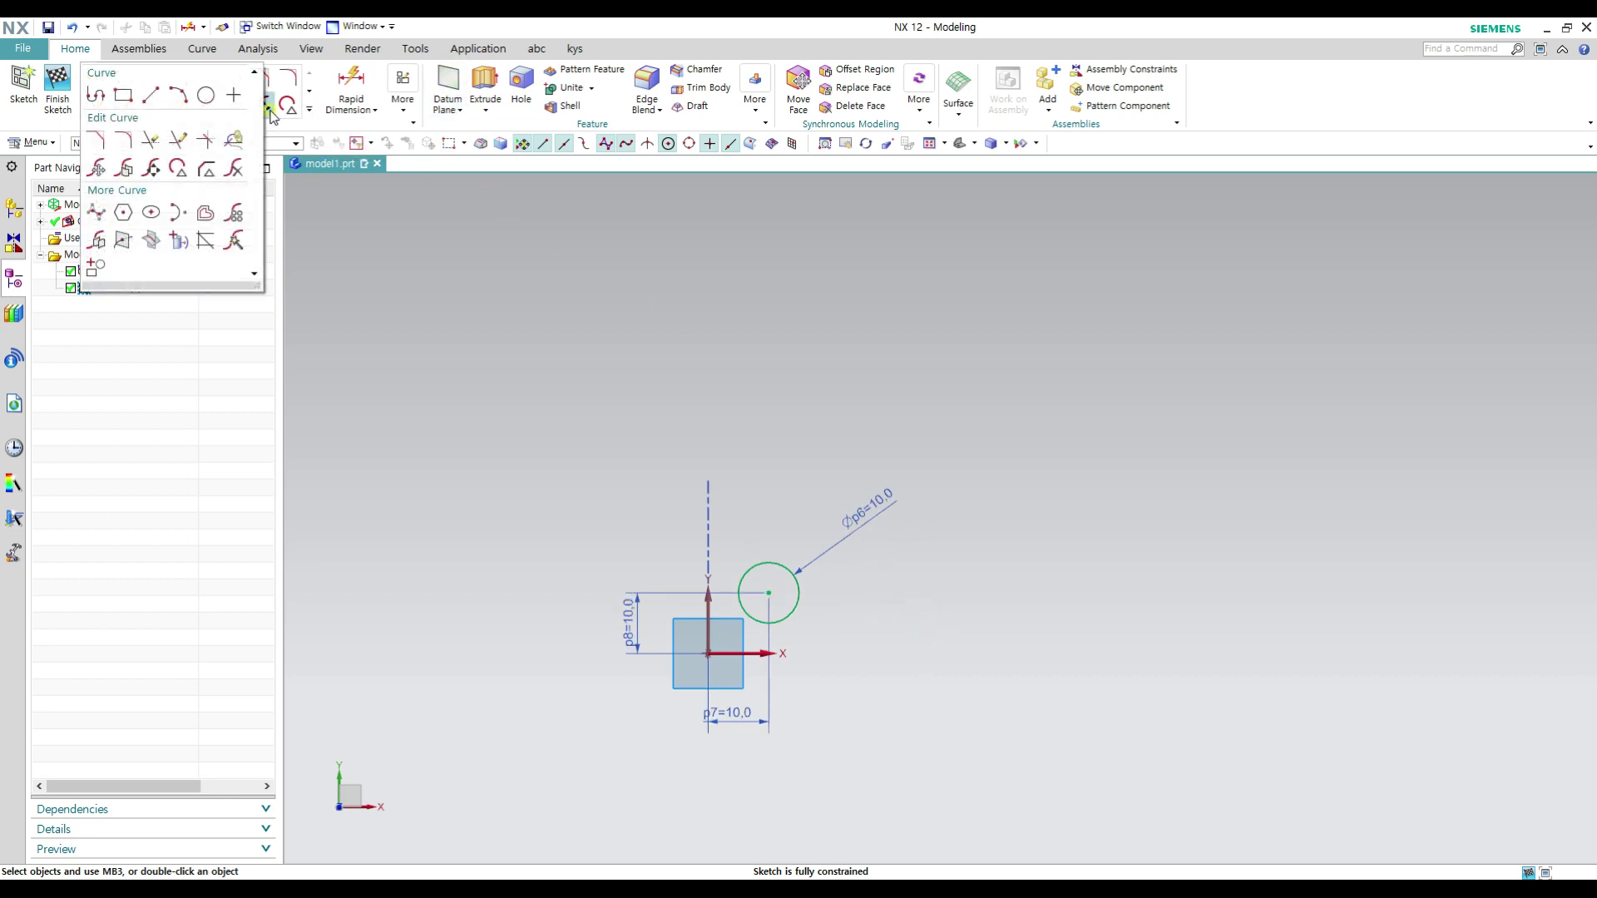
click(235, 214)
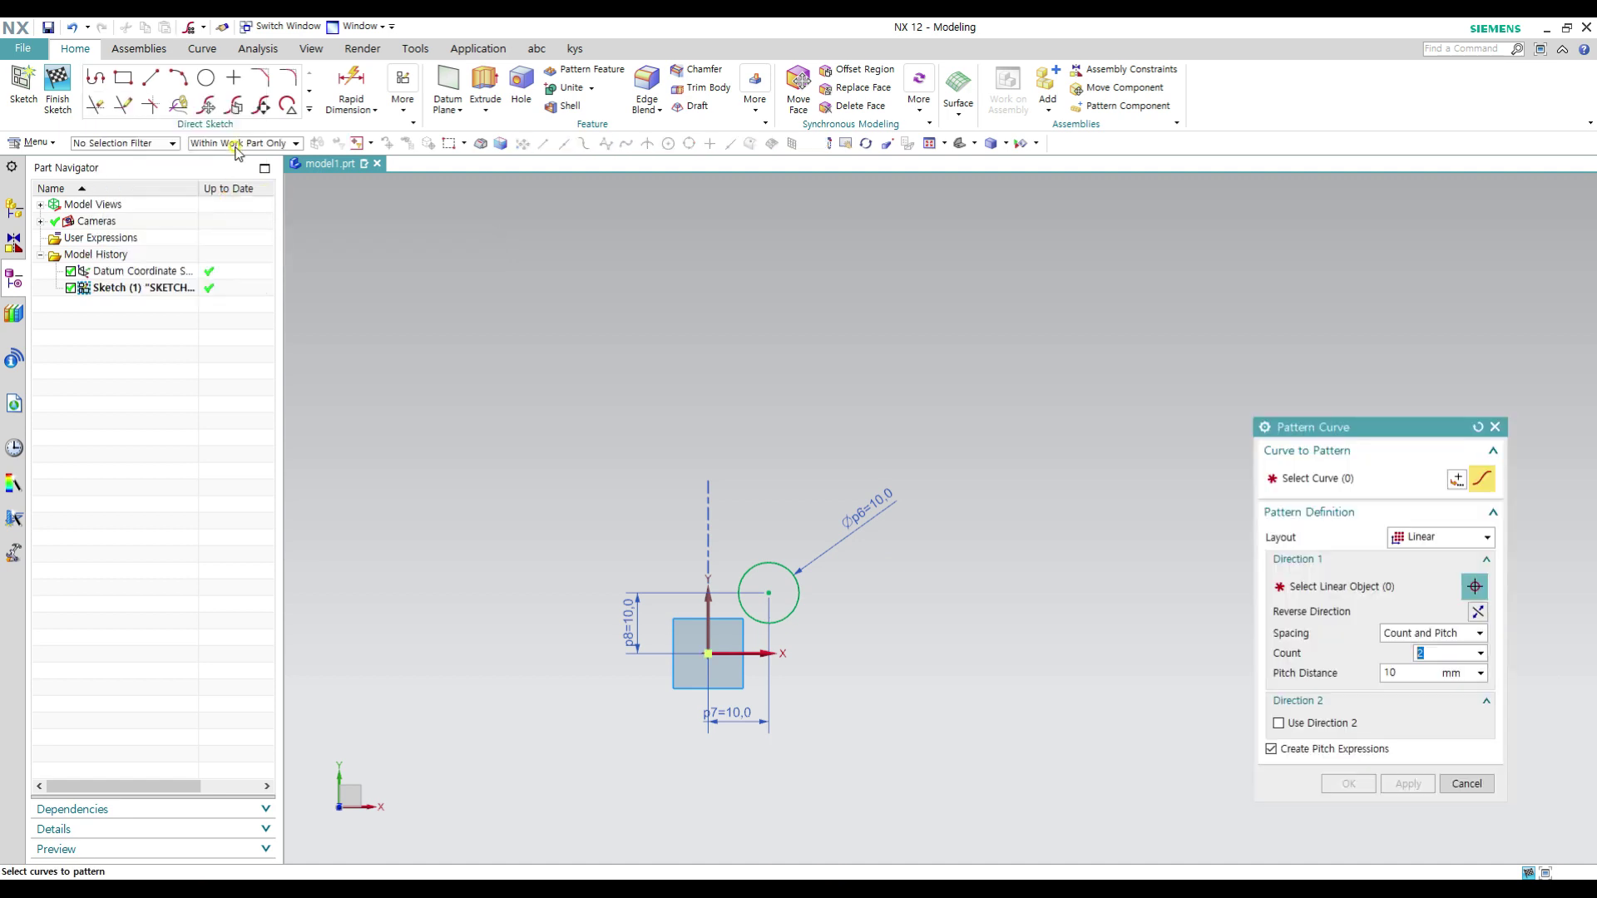
drag(1304, 427, 1005, 282)
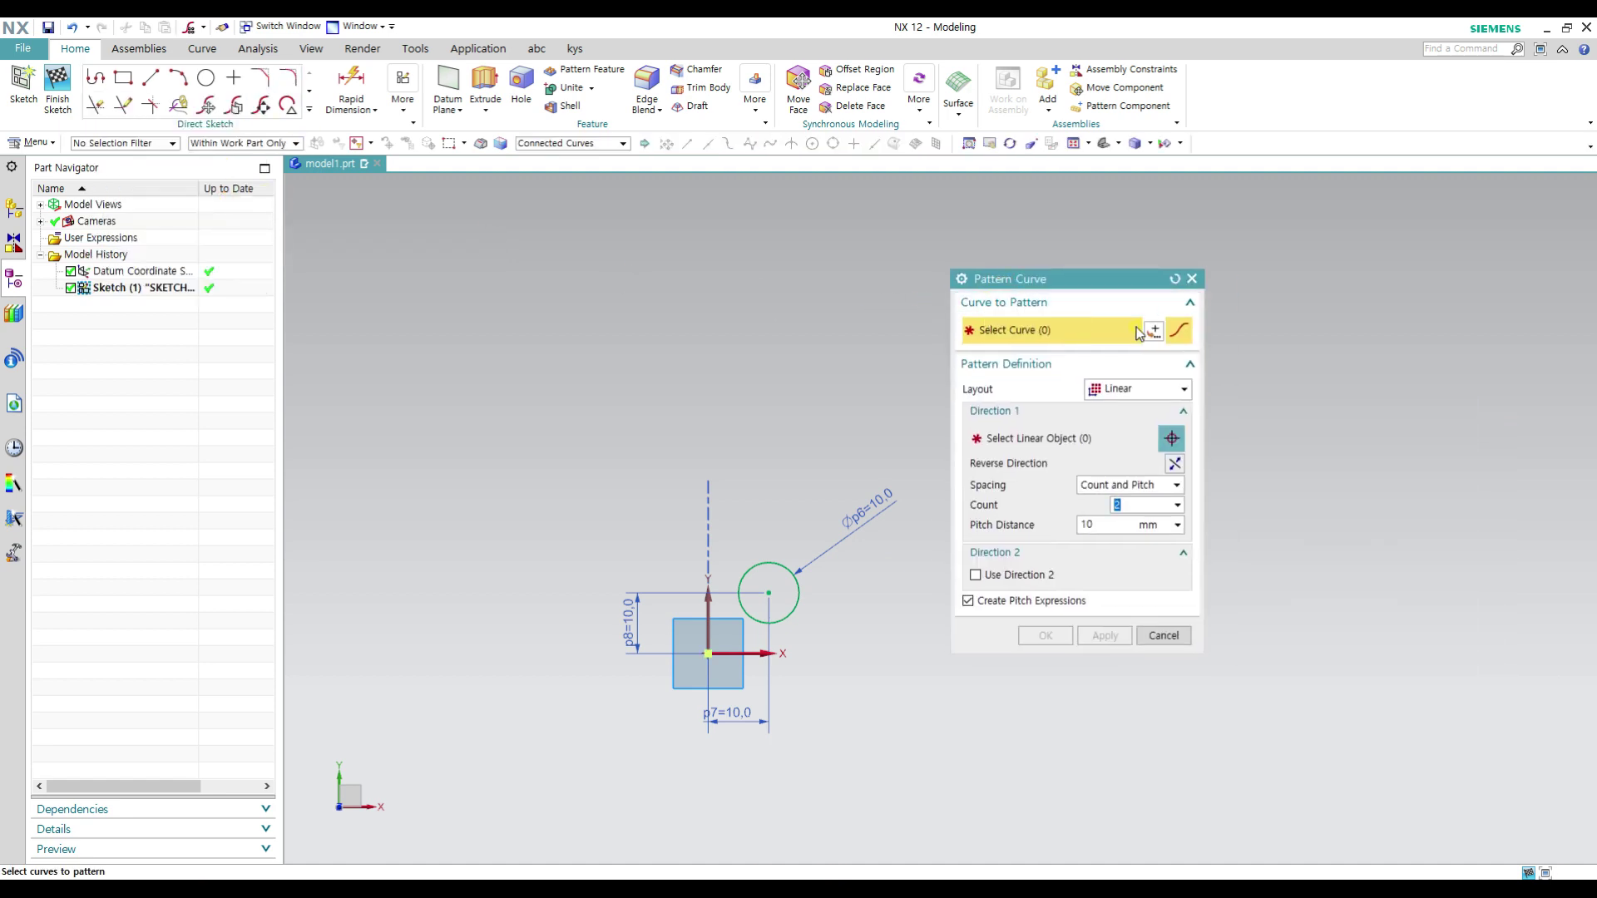
click(1135, 390)
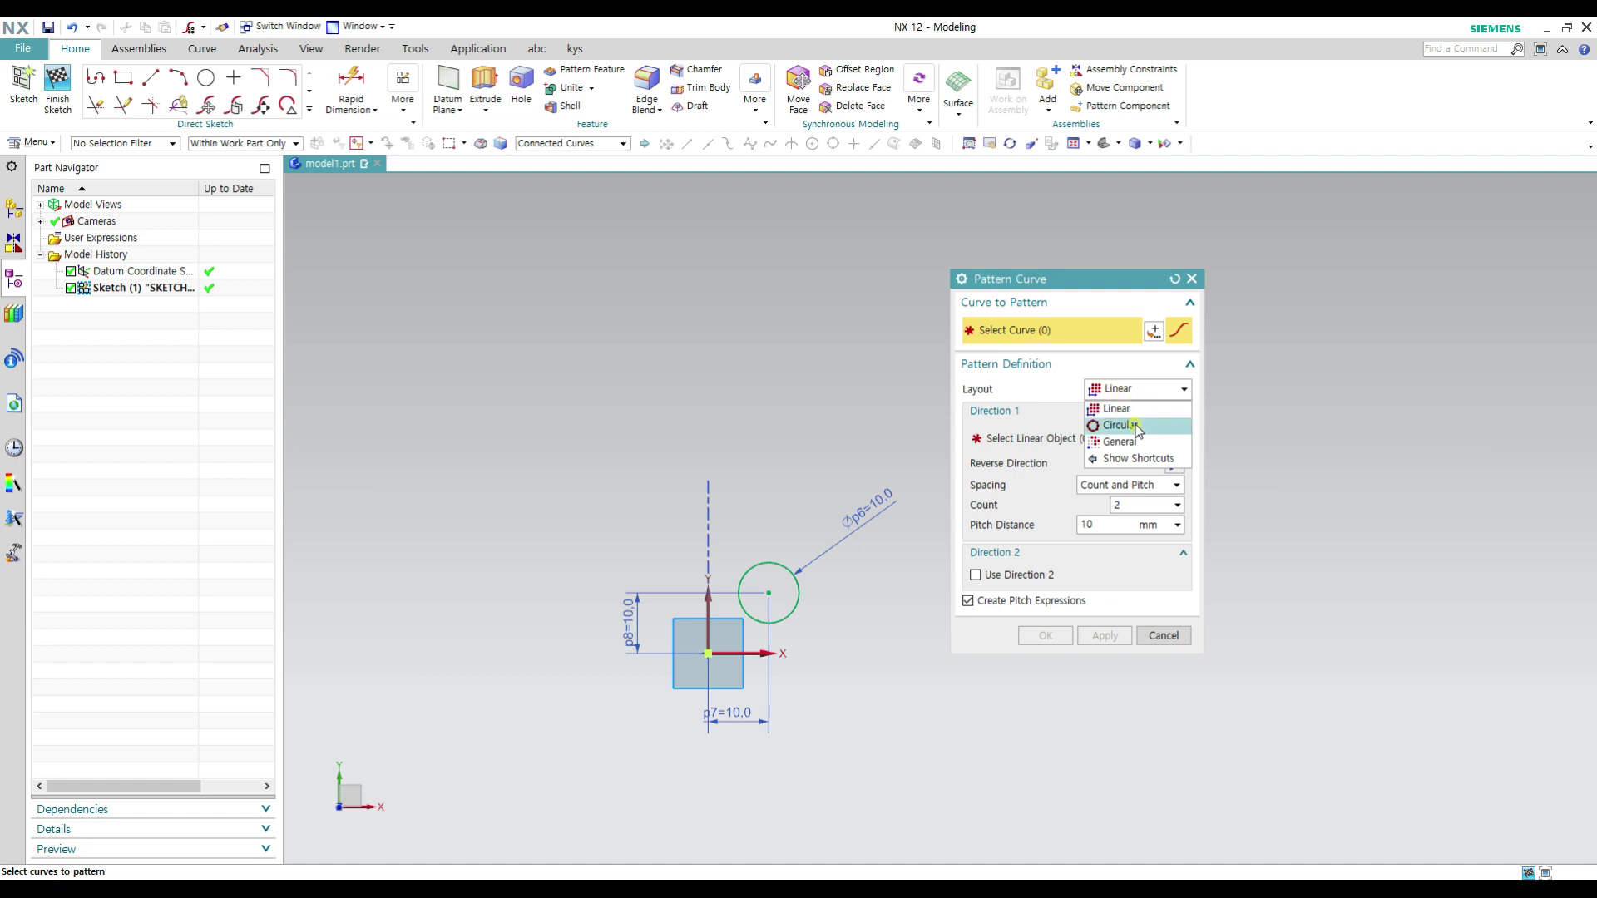
click(1113, 381)
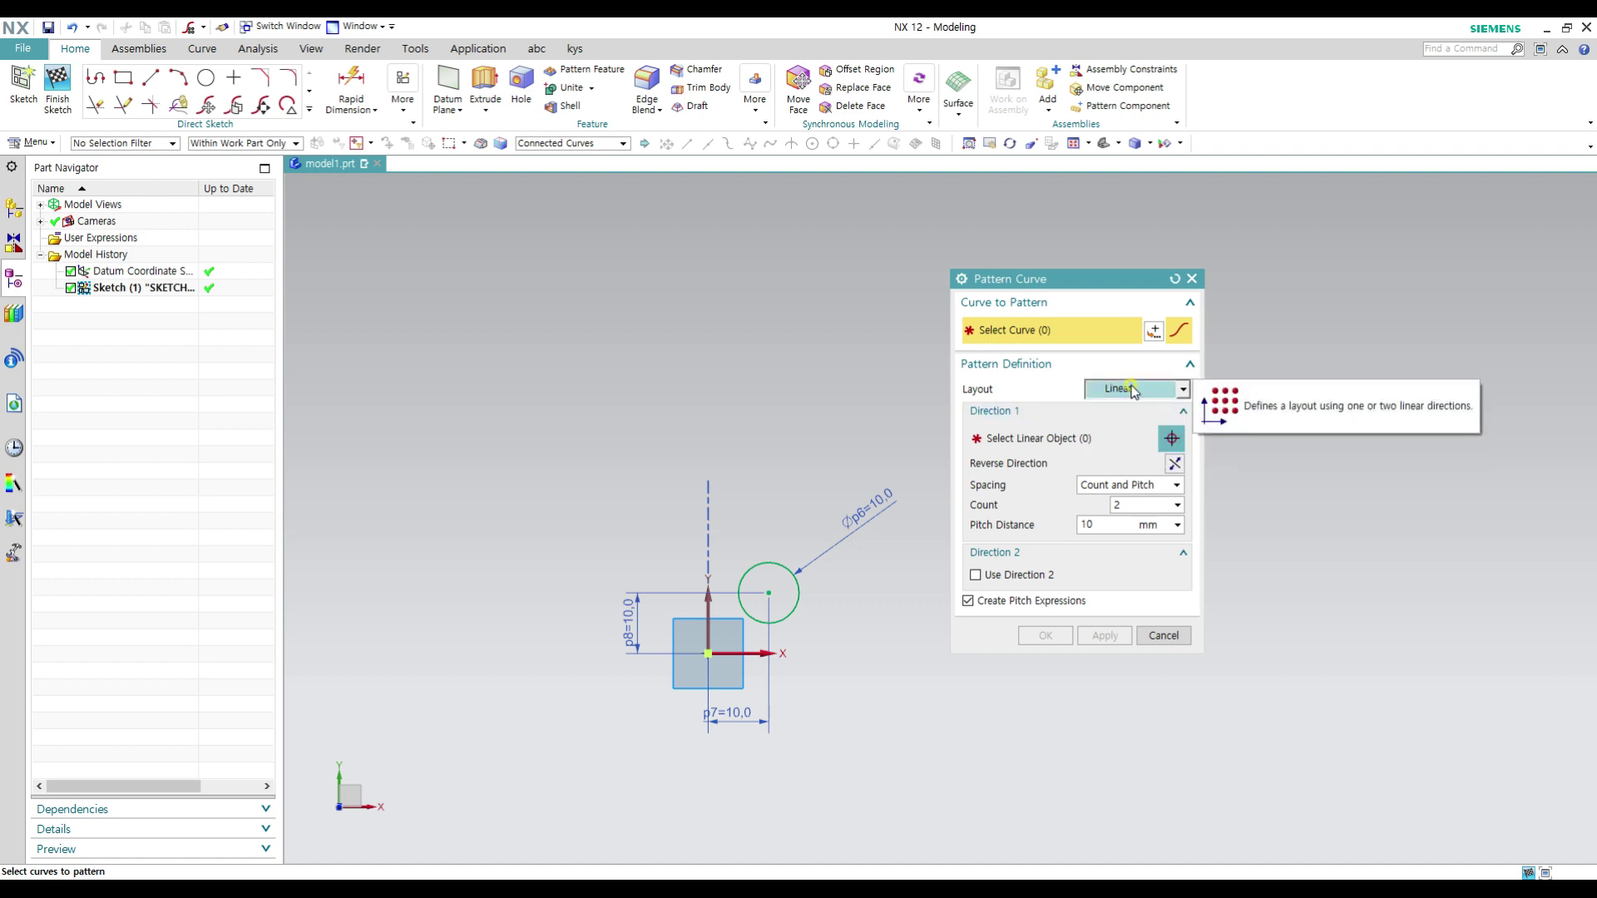
click(1075, 285)
drag(1075, 285, 1272, 349)
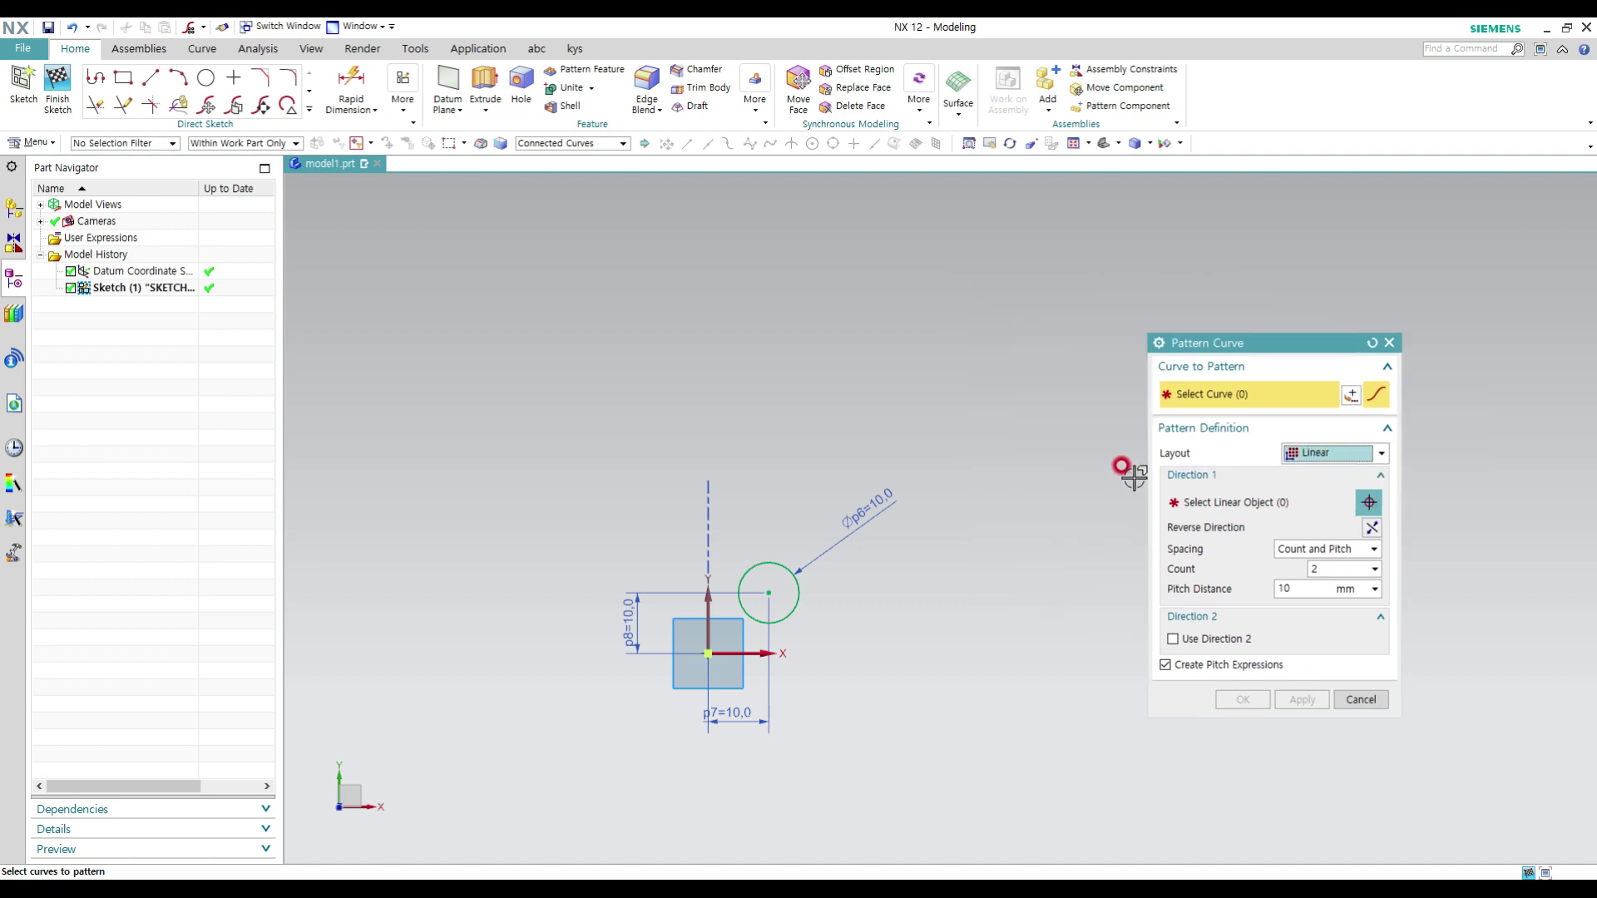
shift+middle_drag(882, 585, 828, 532)
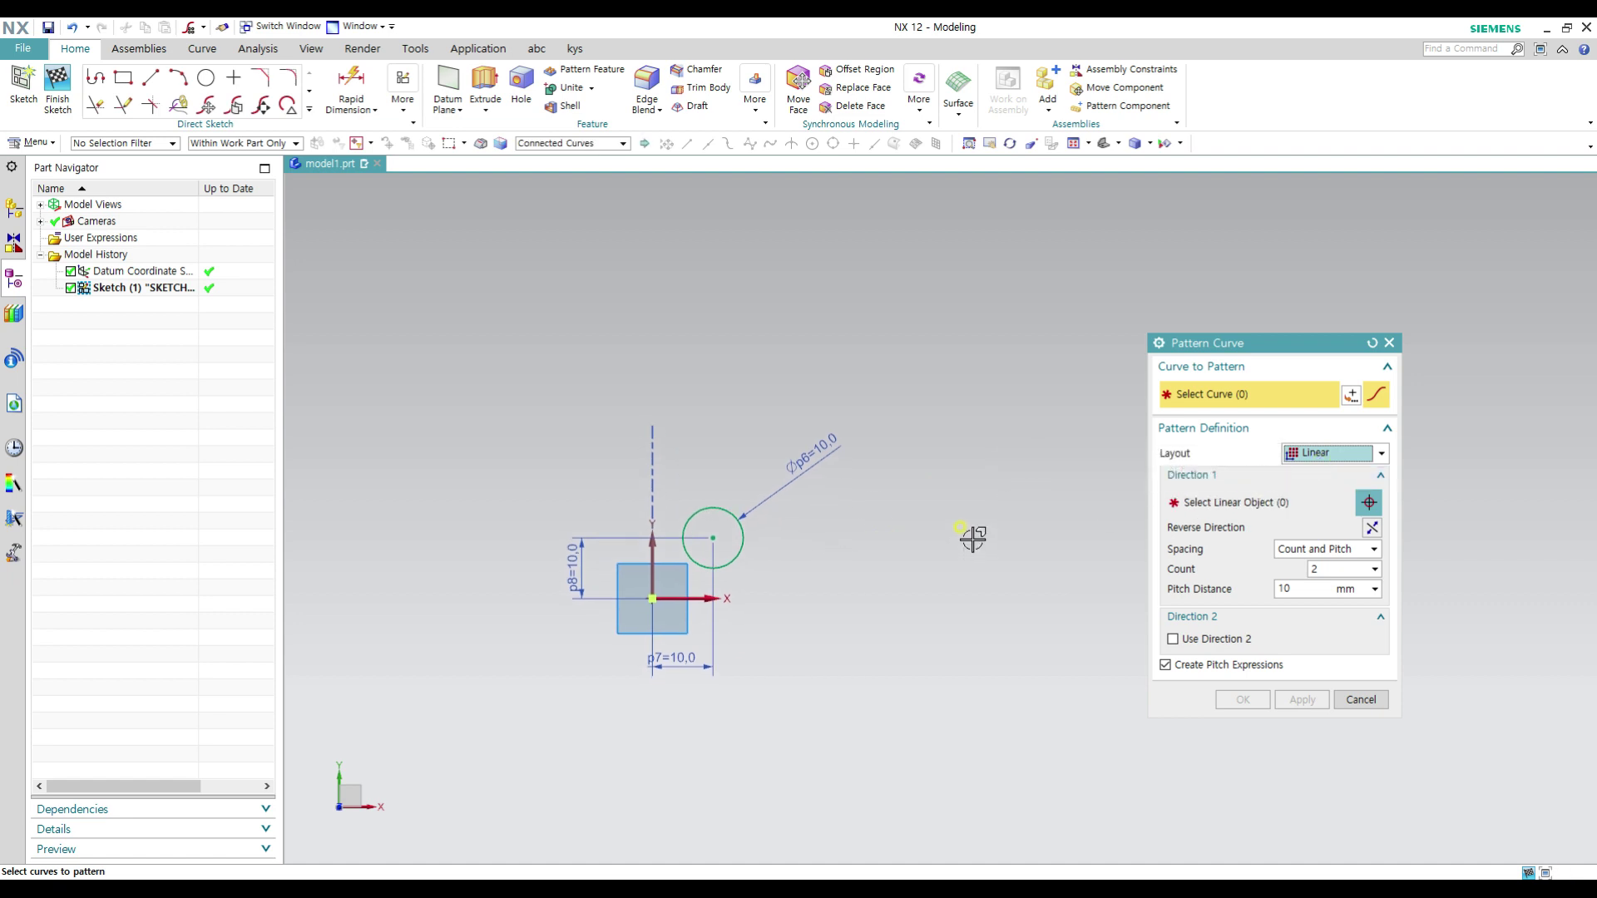
click(733, 575)
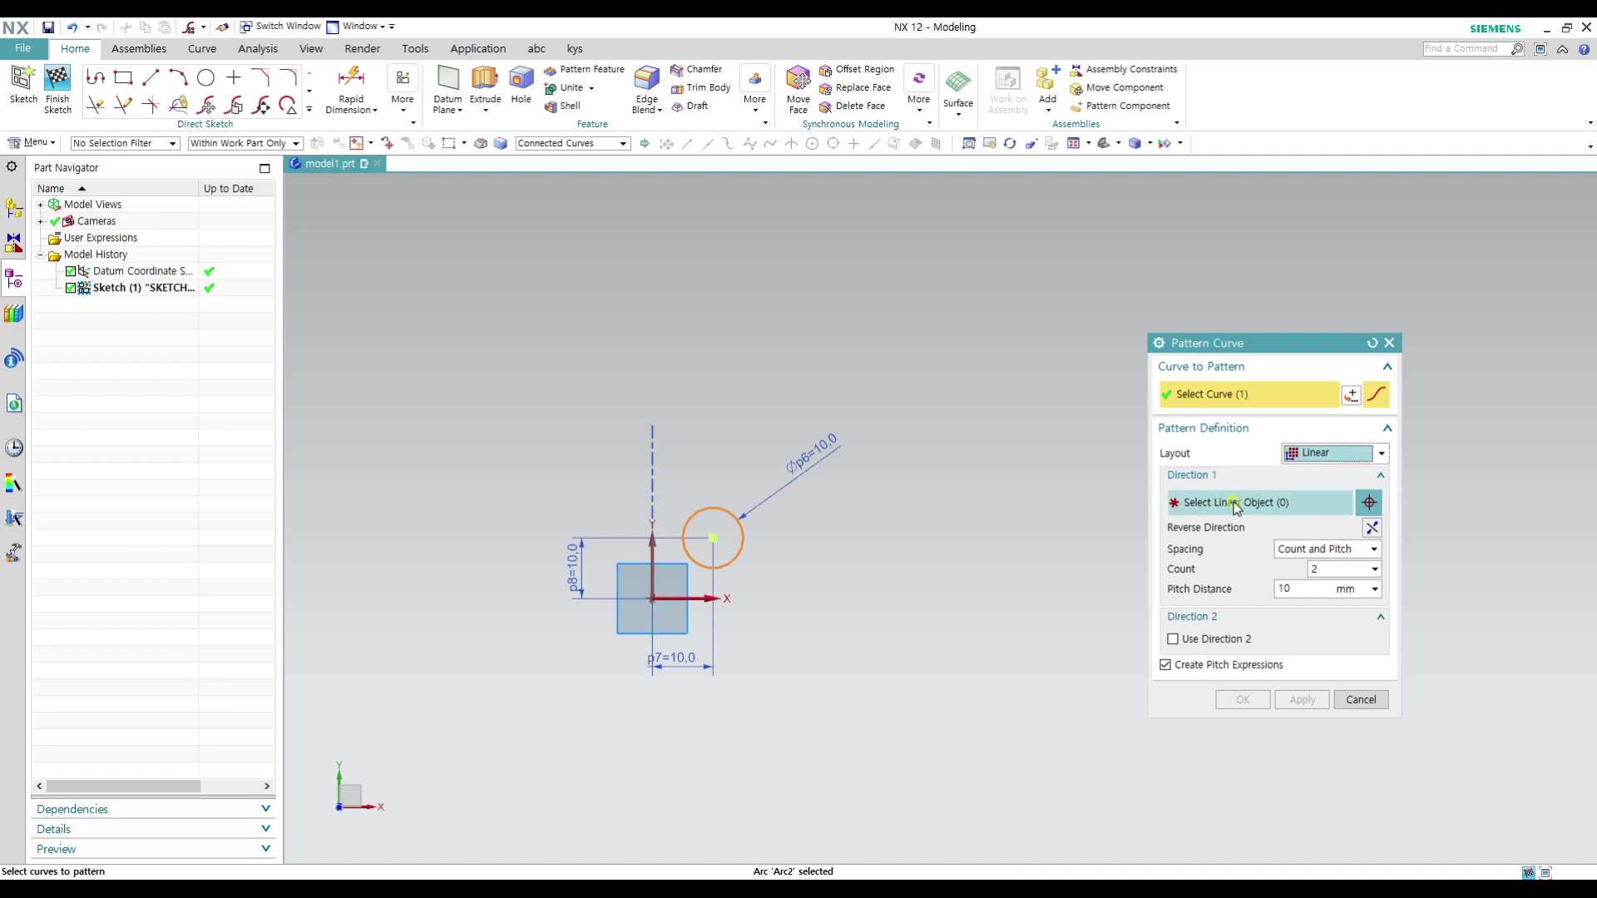
click(1262, 505)
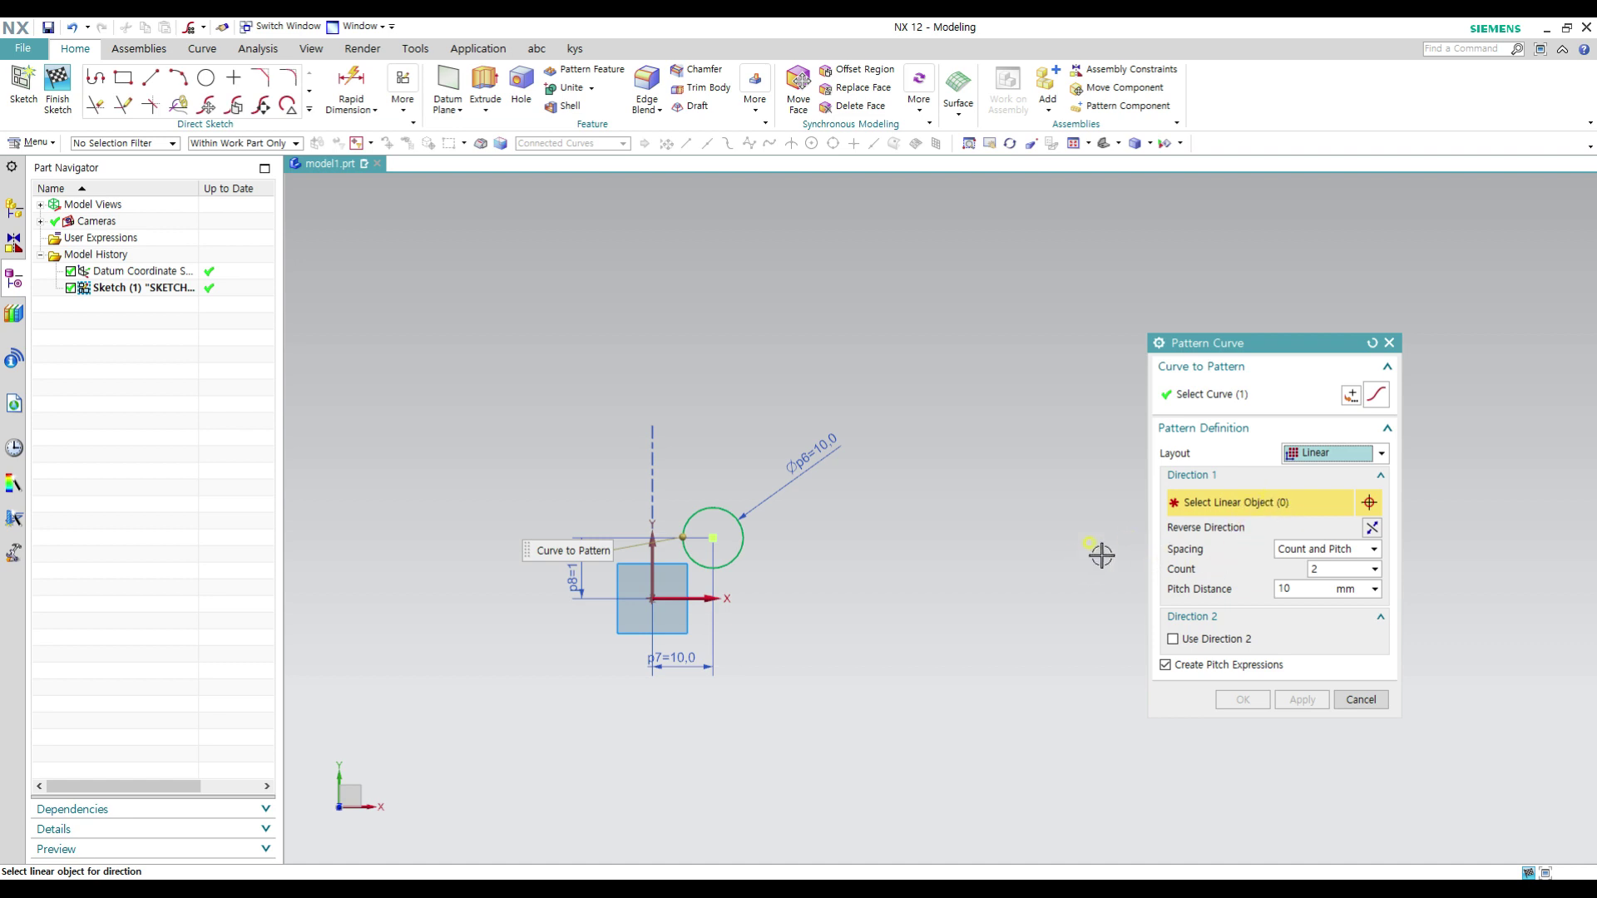
click(705, 598)
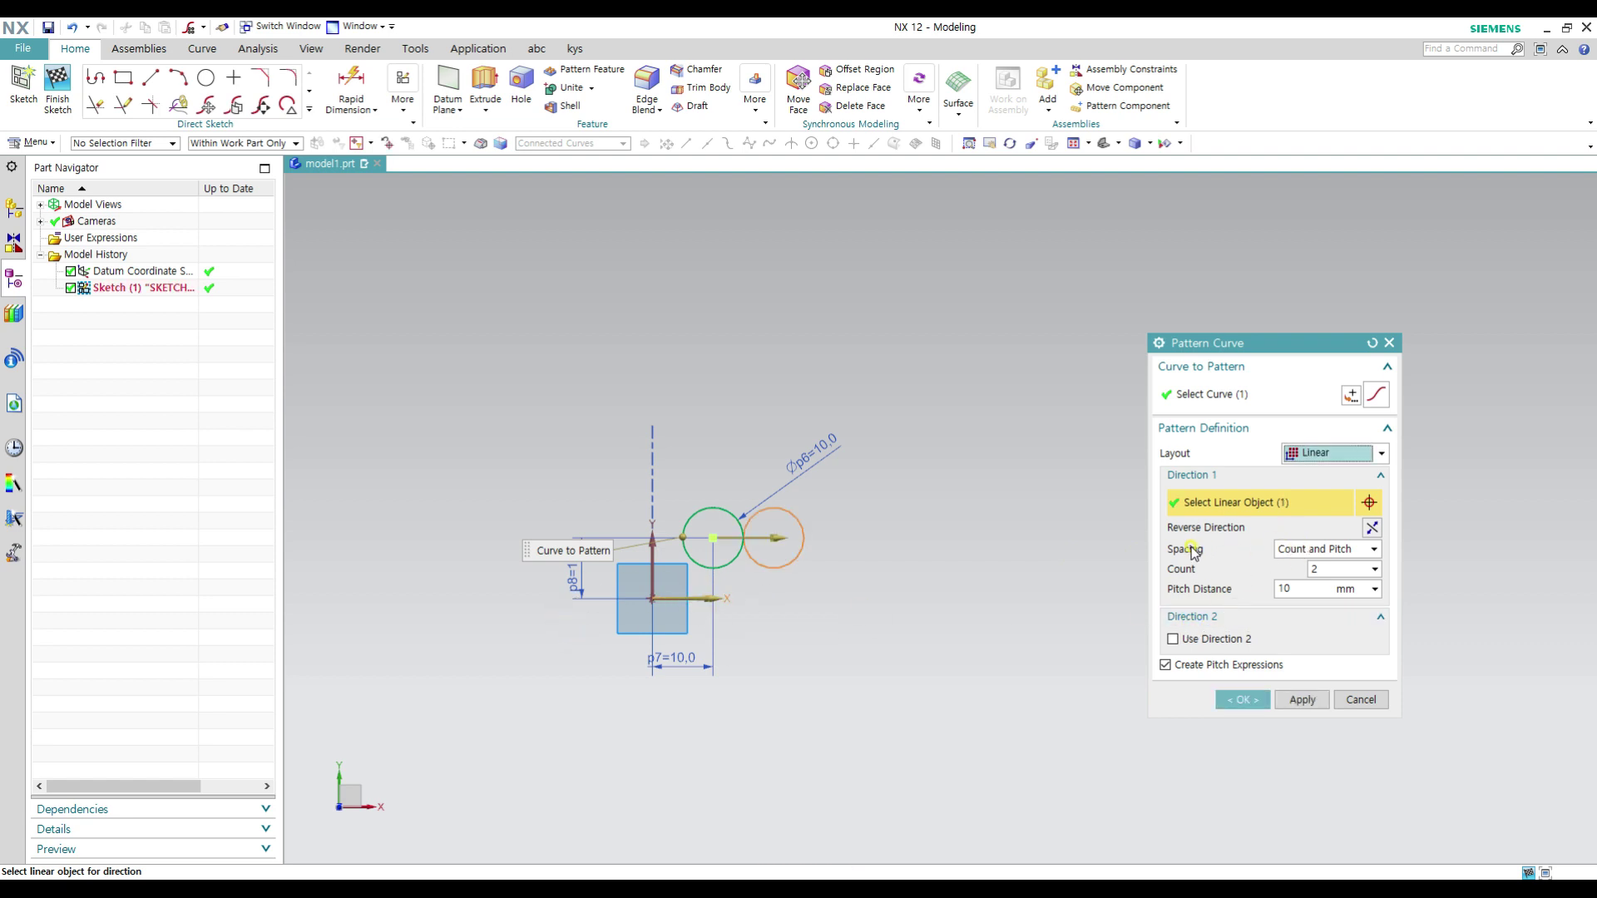
Step: Set the Direction 1 spacing to Count and Pitch with a count of 5 and a pitch distance of 20 mm
click(1324, 550)
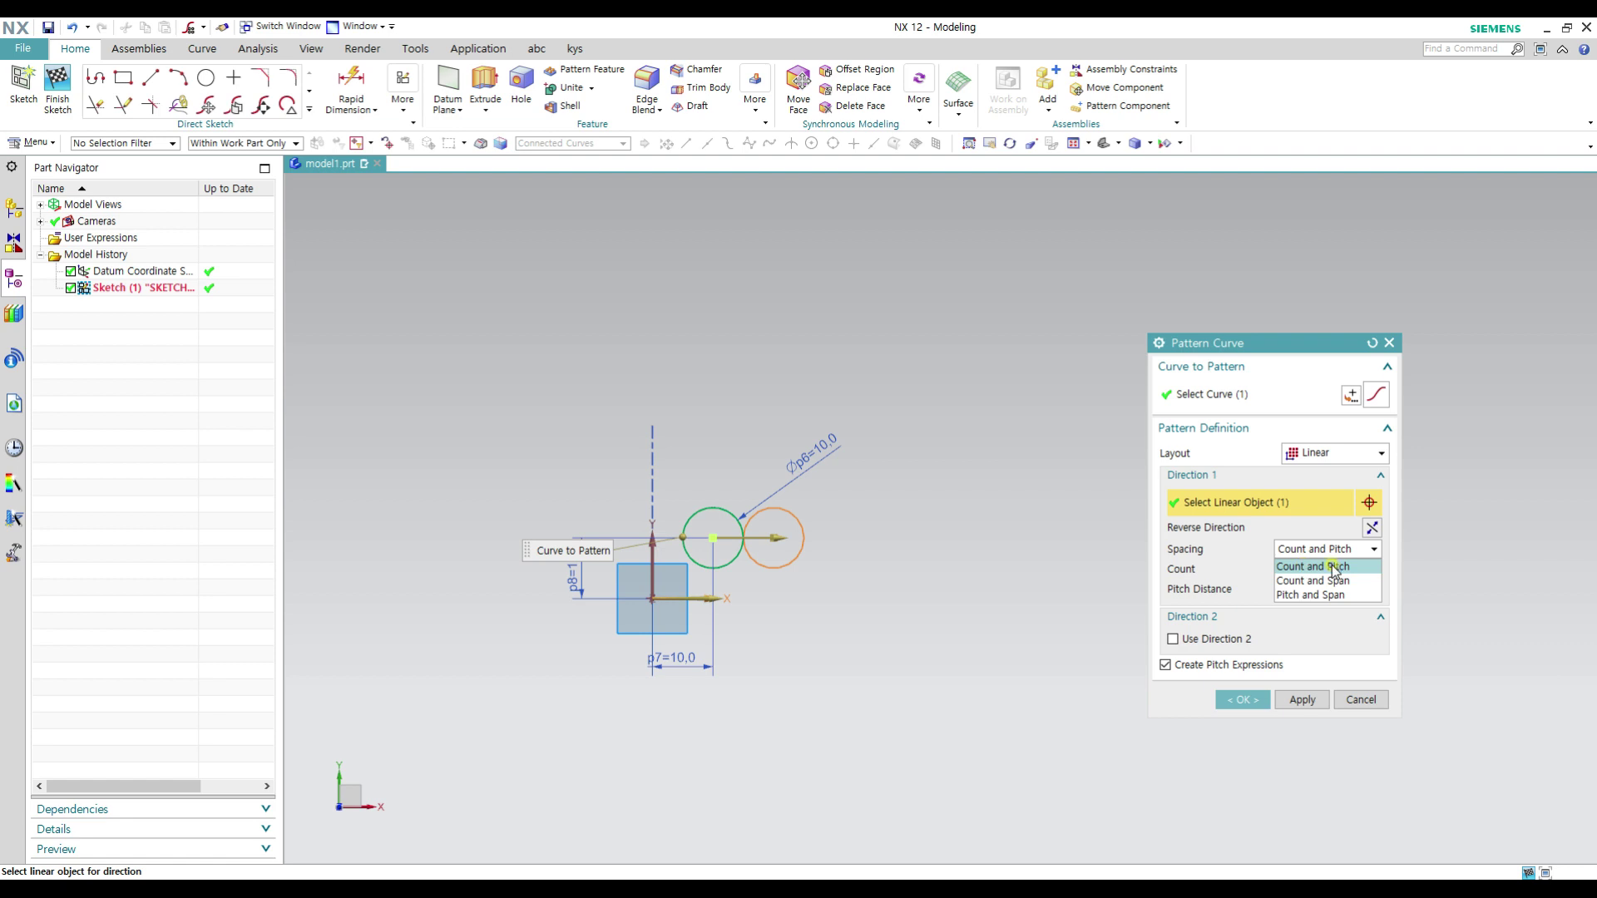
click(1335, 568)
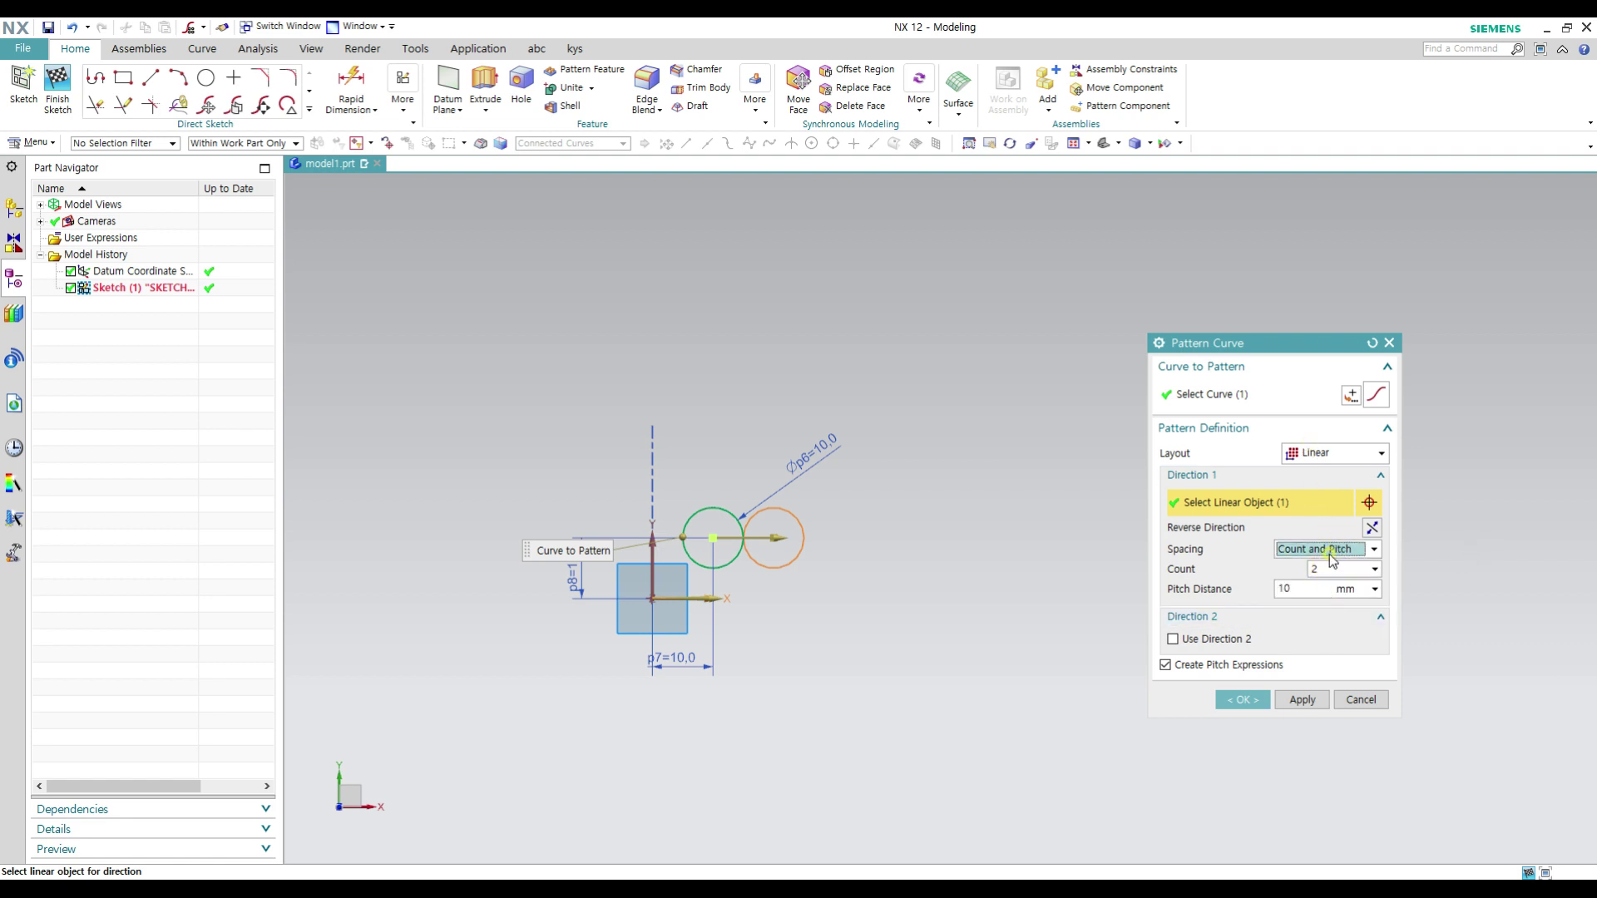
key(Tab)
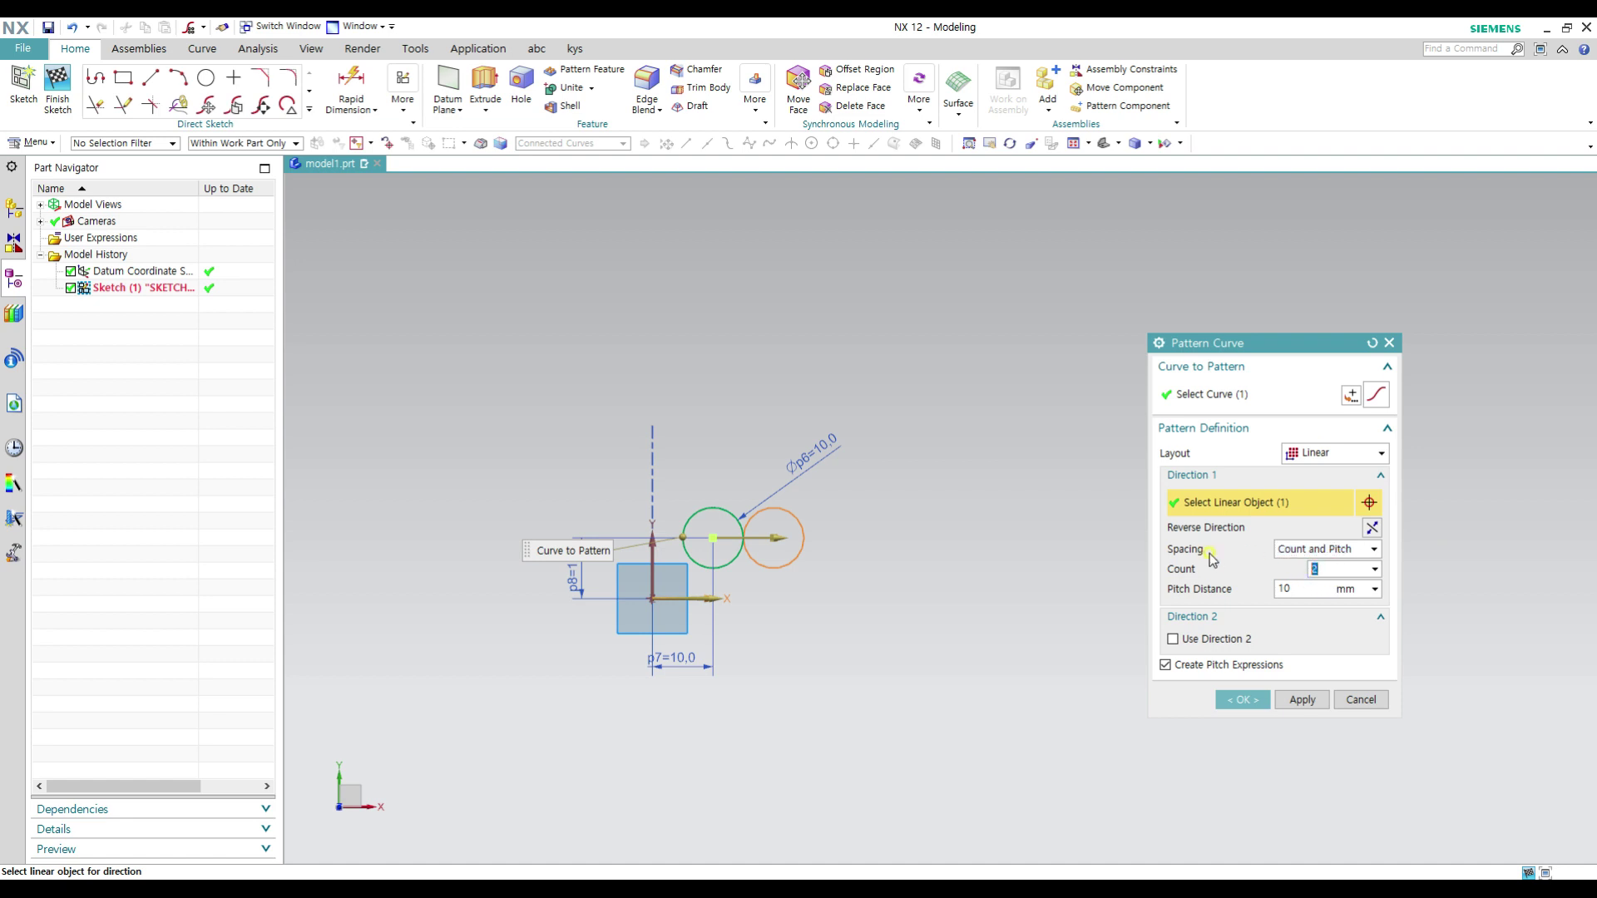
text(5)
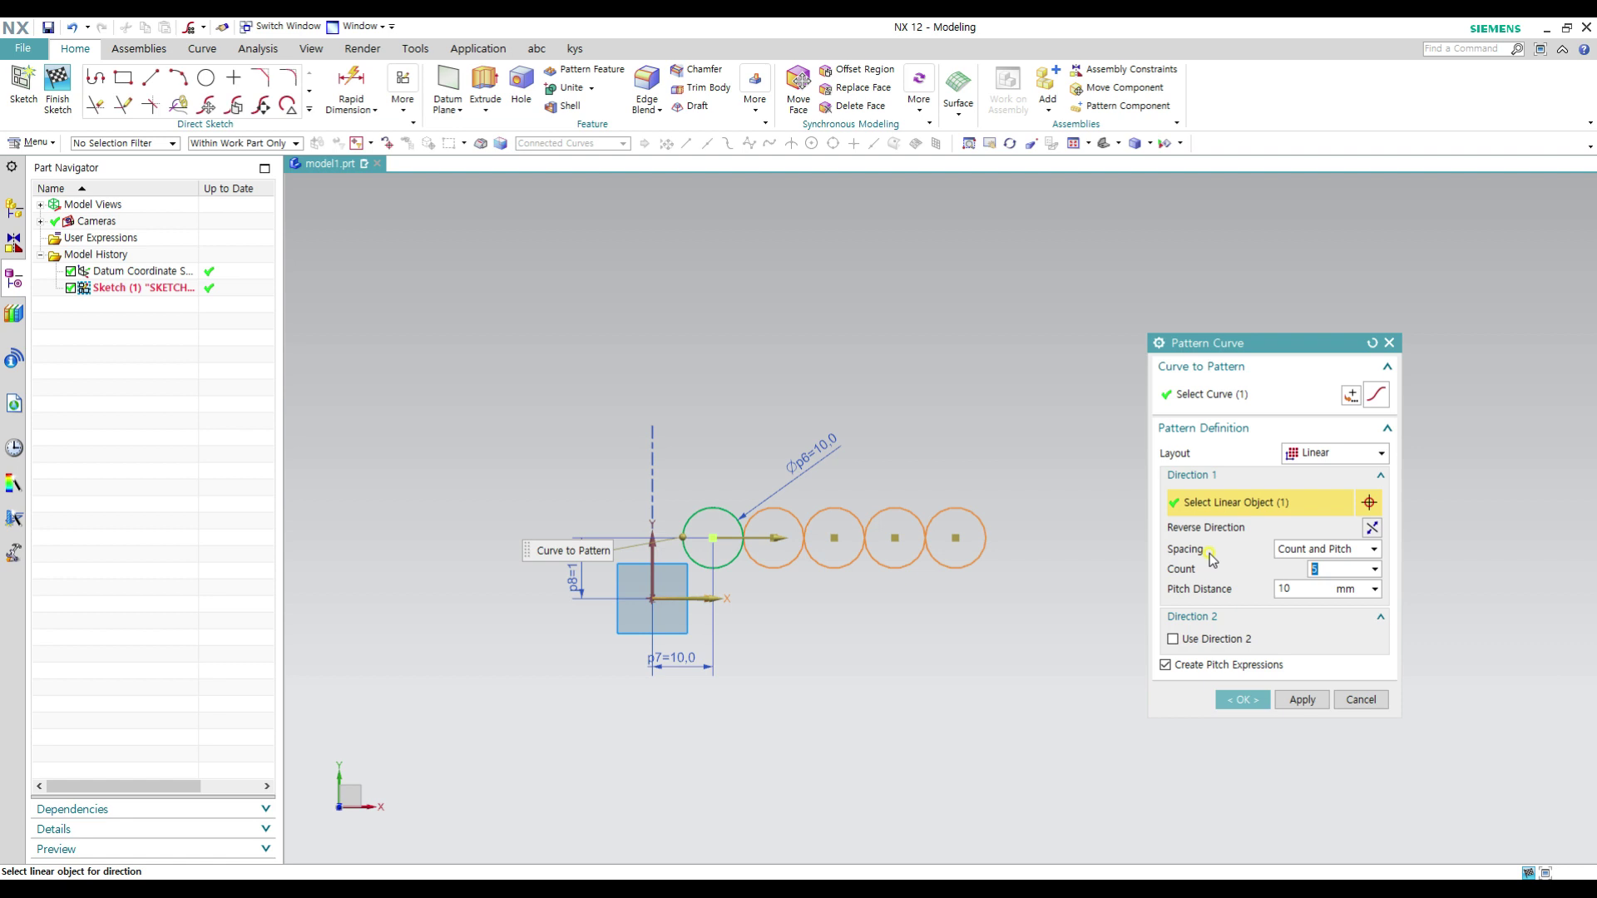
click(1203, 585)
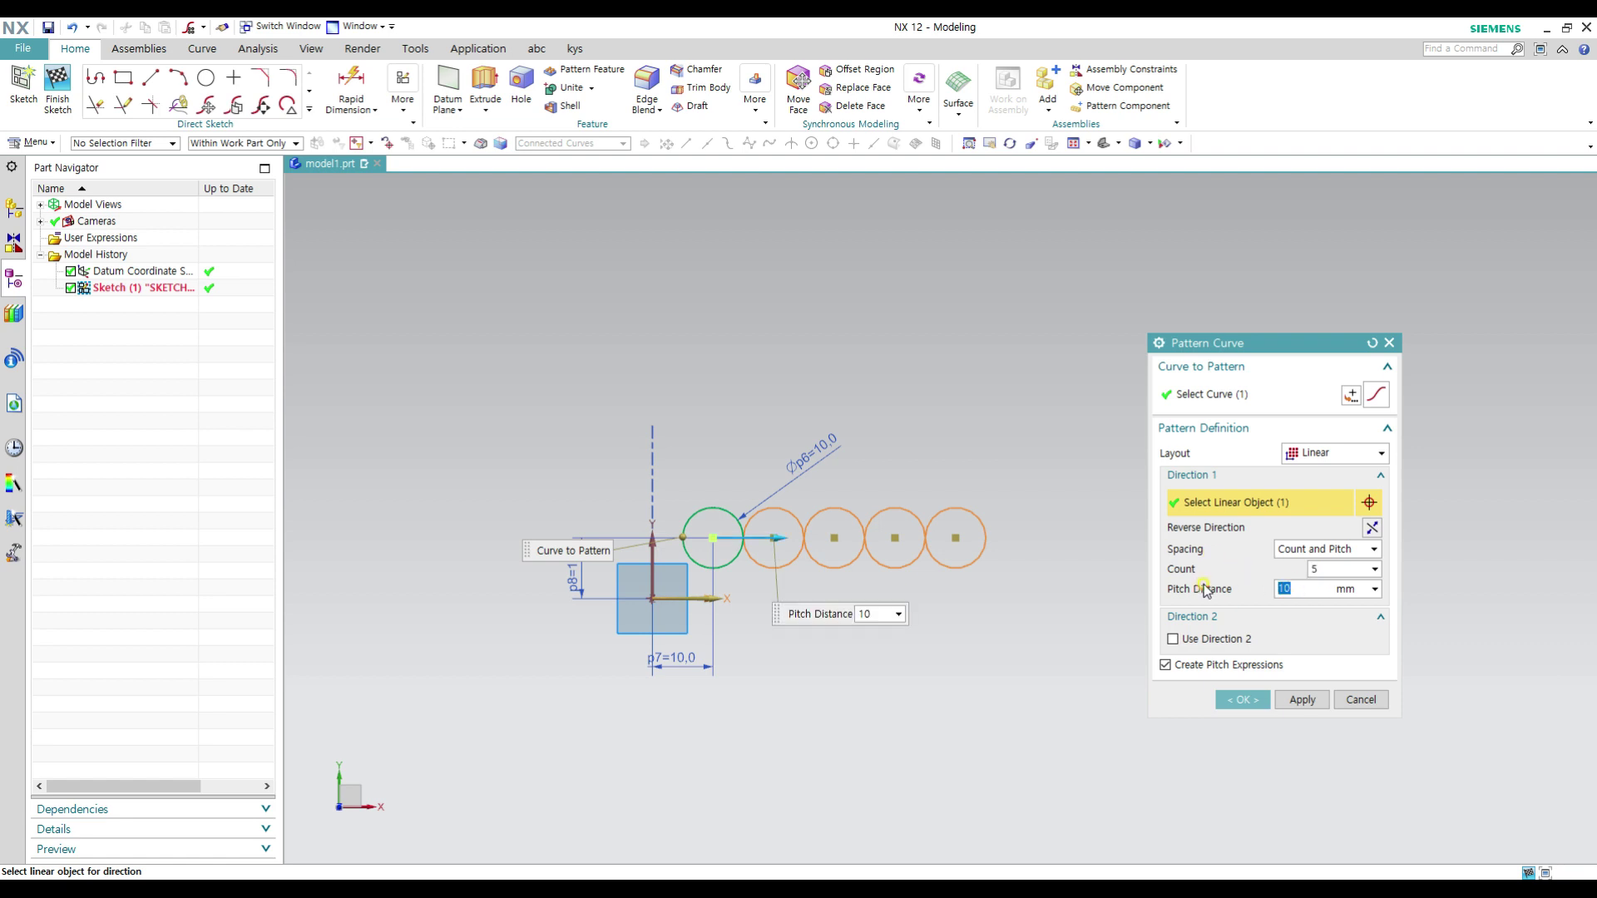
text(20)
key(Return)
middle_drag(1053, 607, 868, 593)
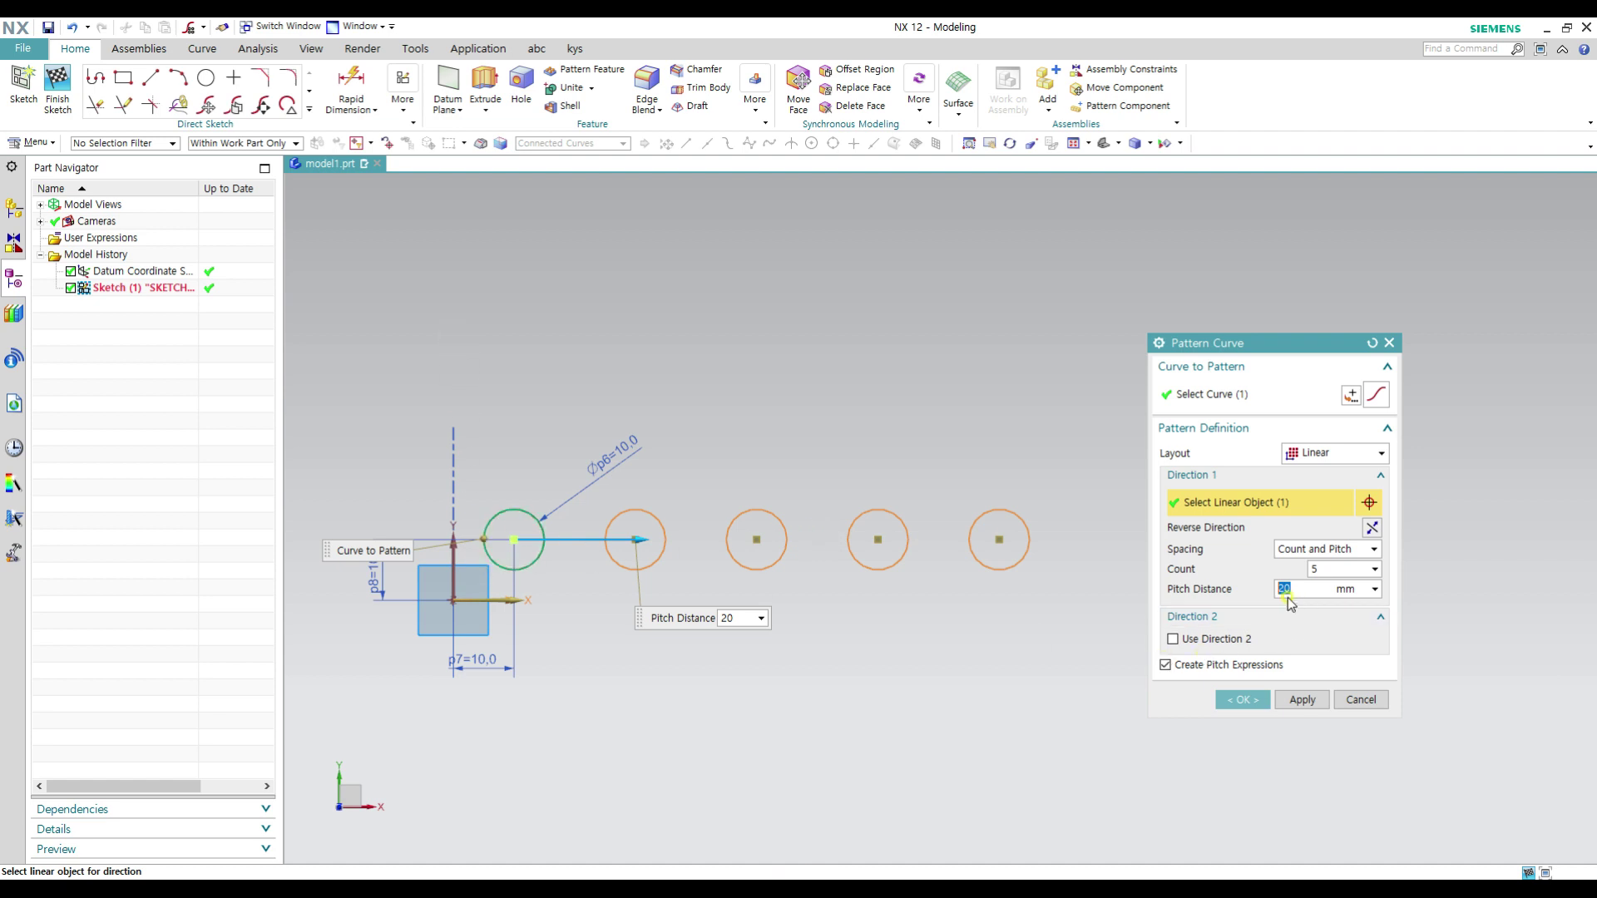
Step: Try a second direction along the sketch's vertical axis with a count of 4 and 15 mm pitch, then cancel the linear pattern
click(1174, 639)
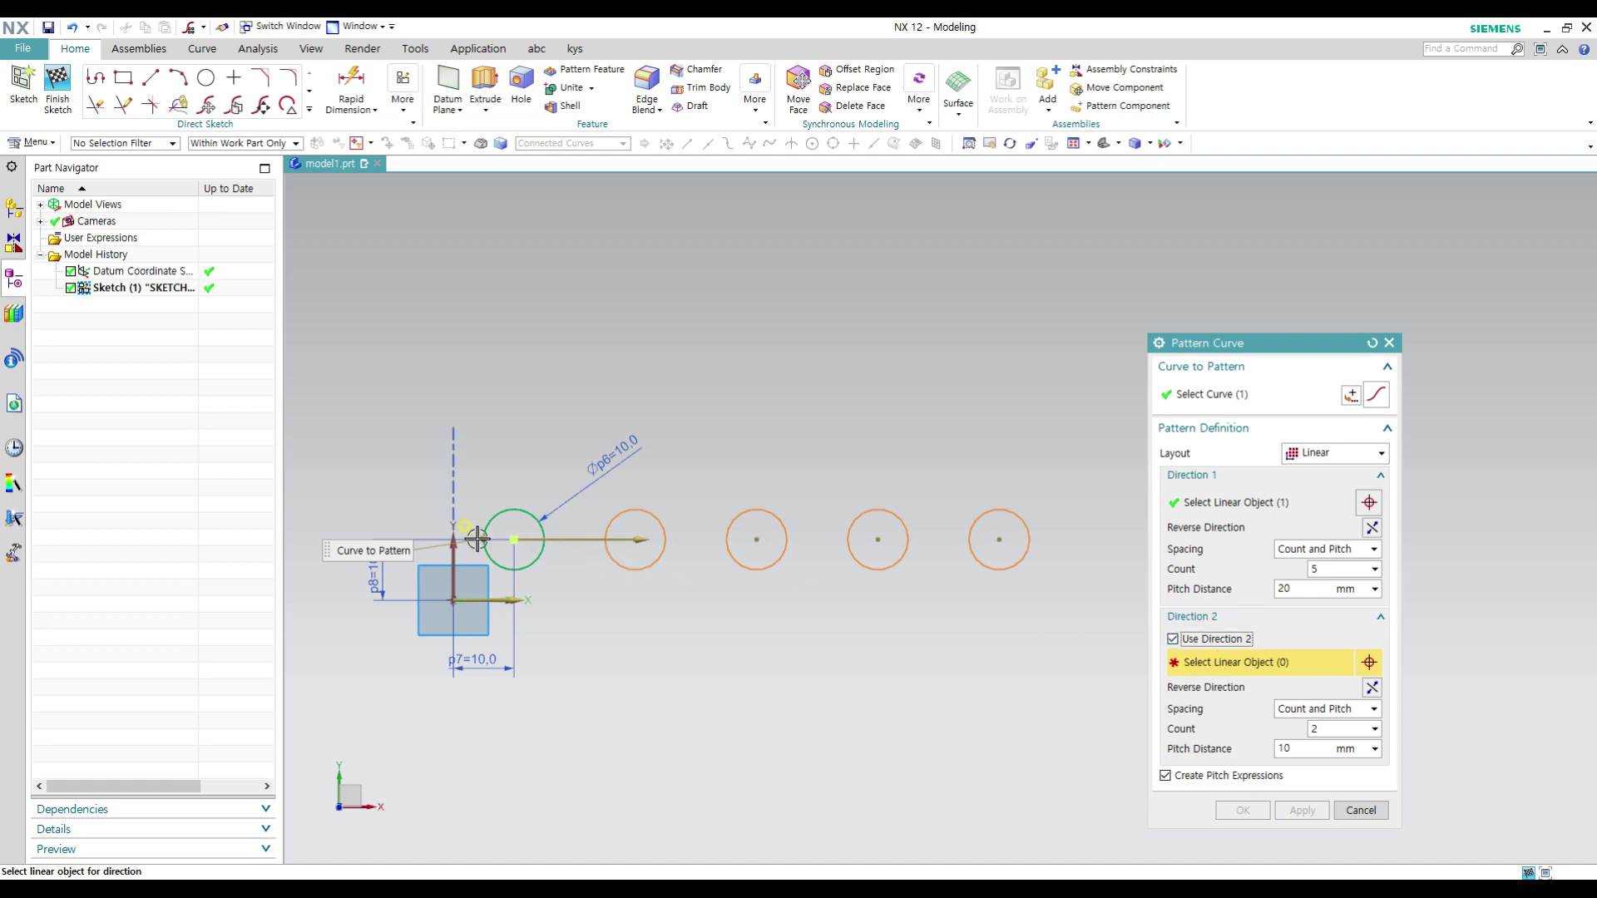
click(453, 546)
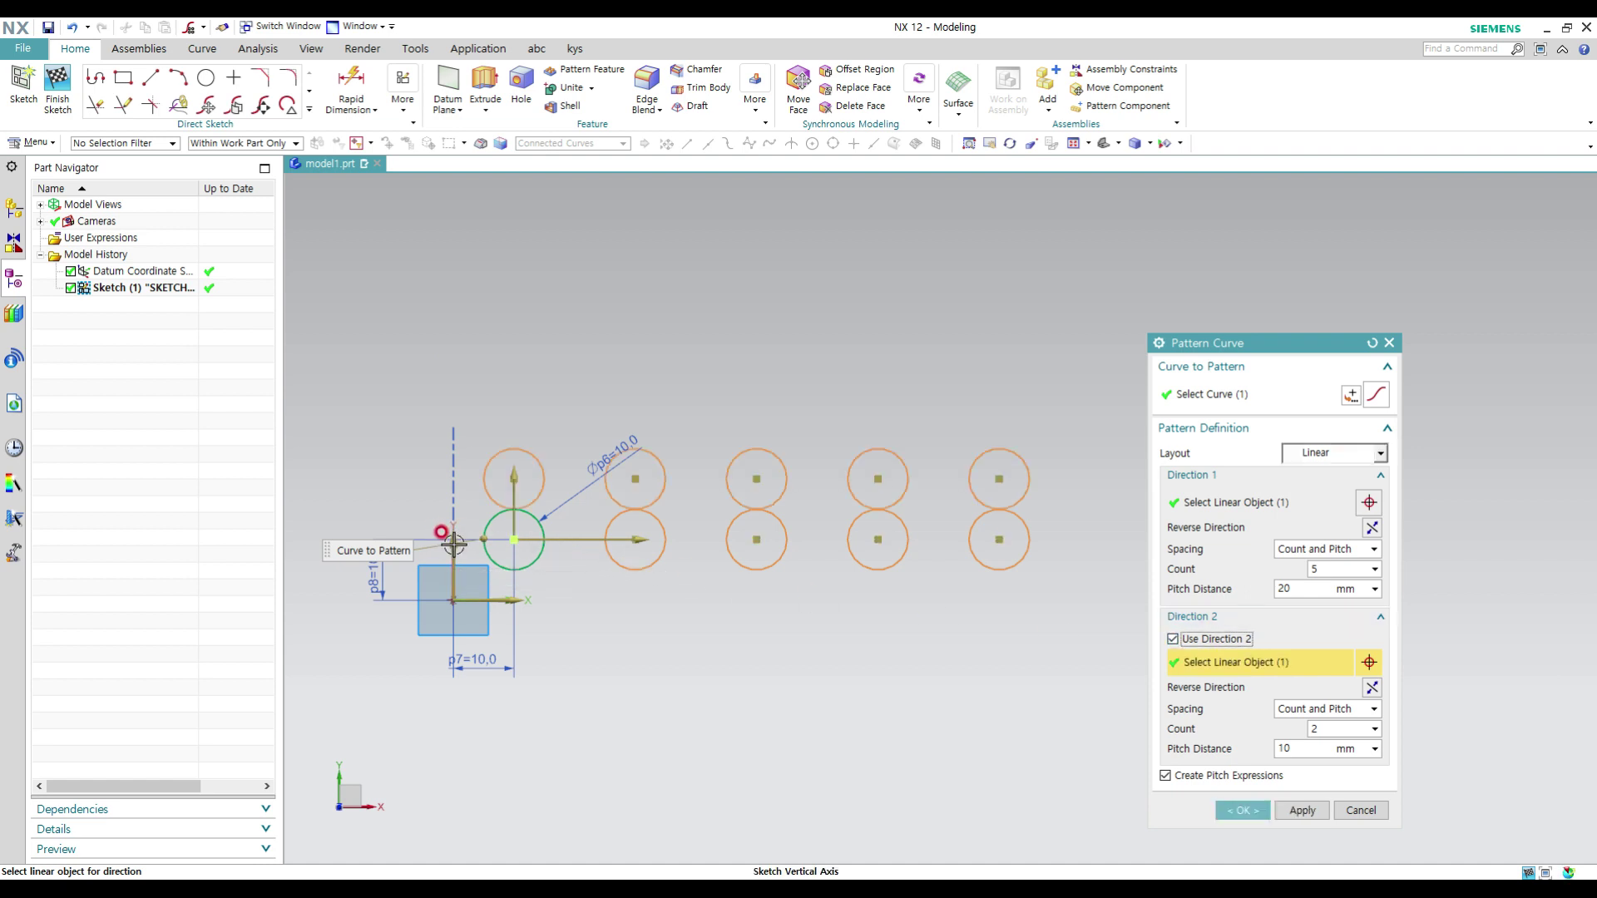
double_click(1335, 729)
text(4)
key(Tab)
text(15)
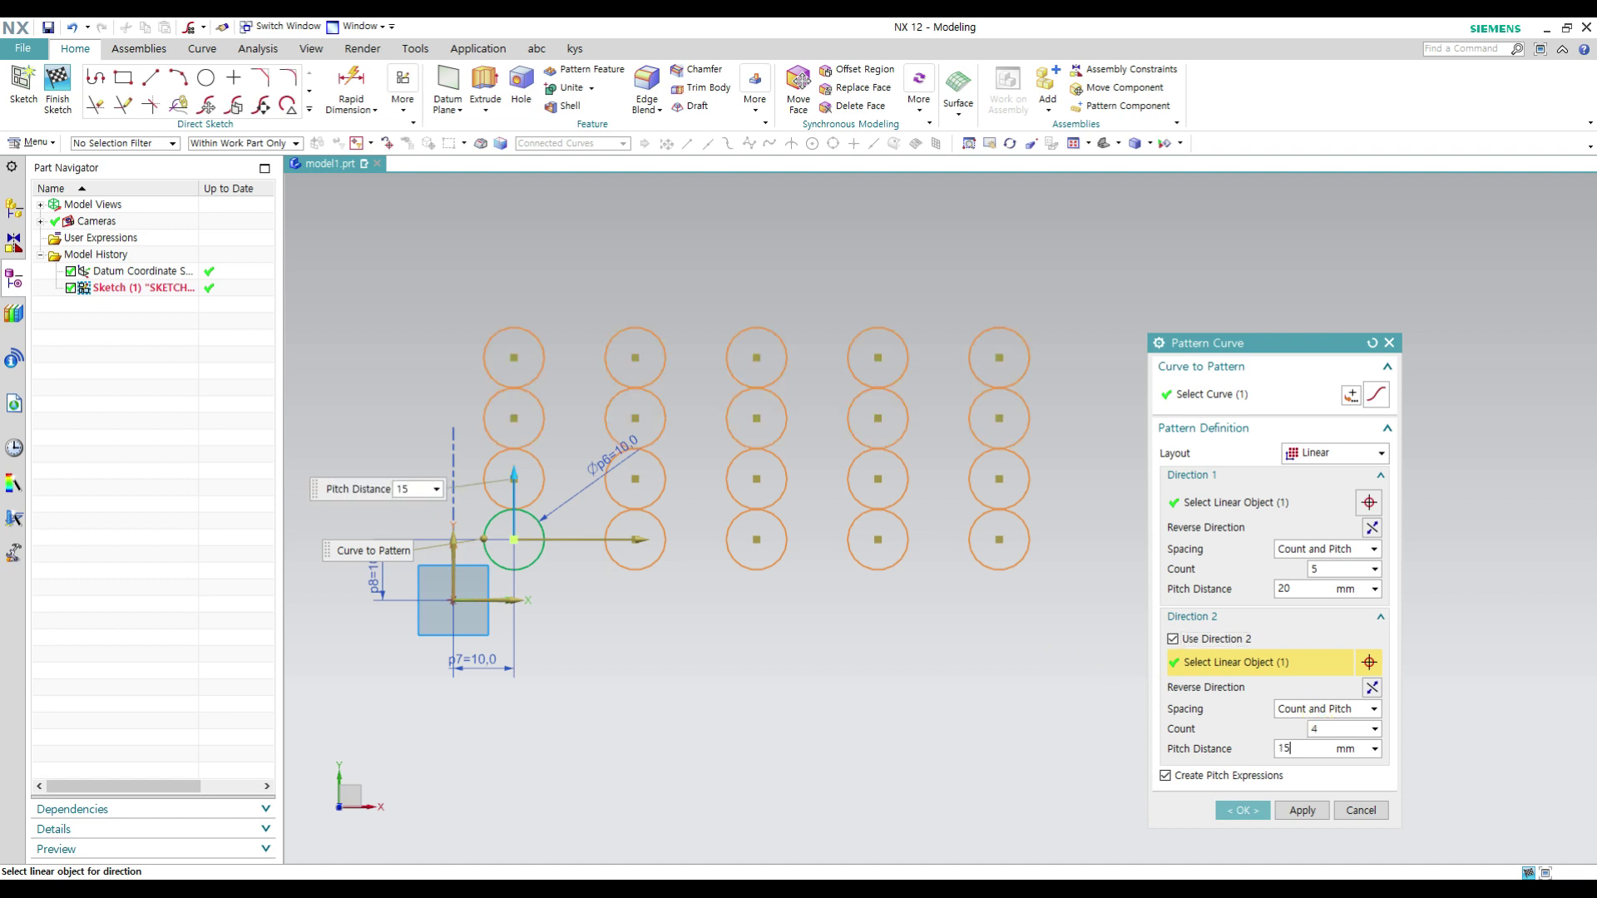
key(Return)
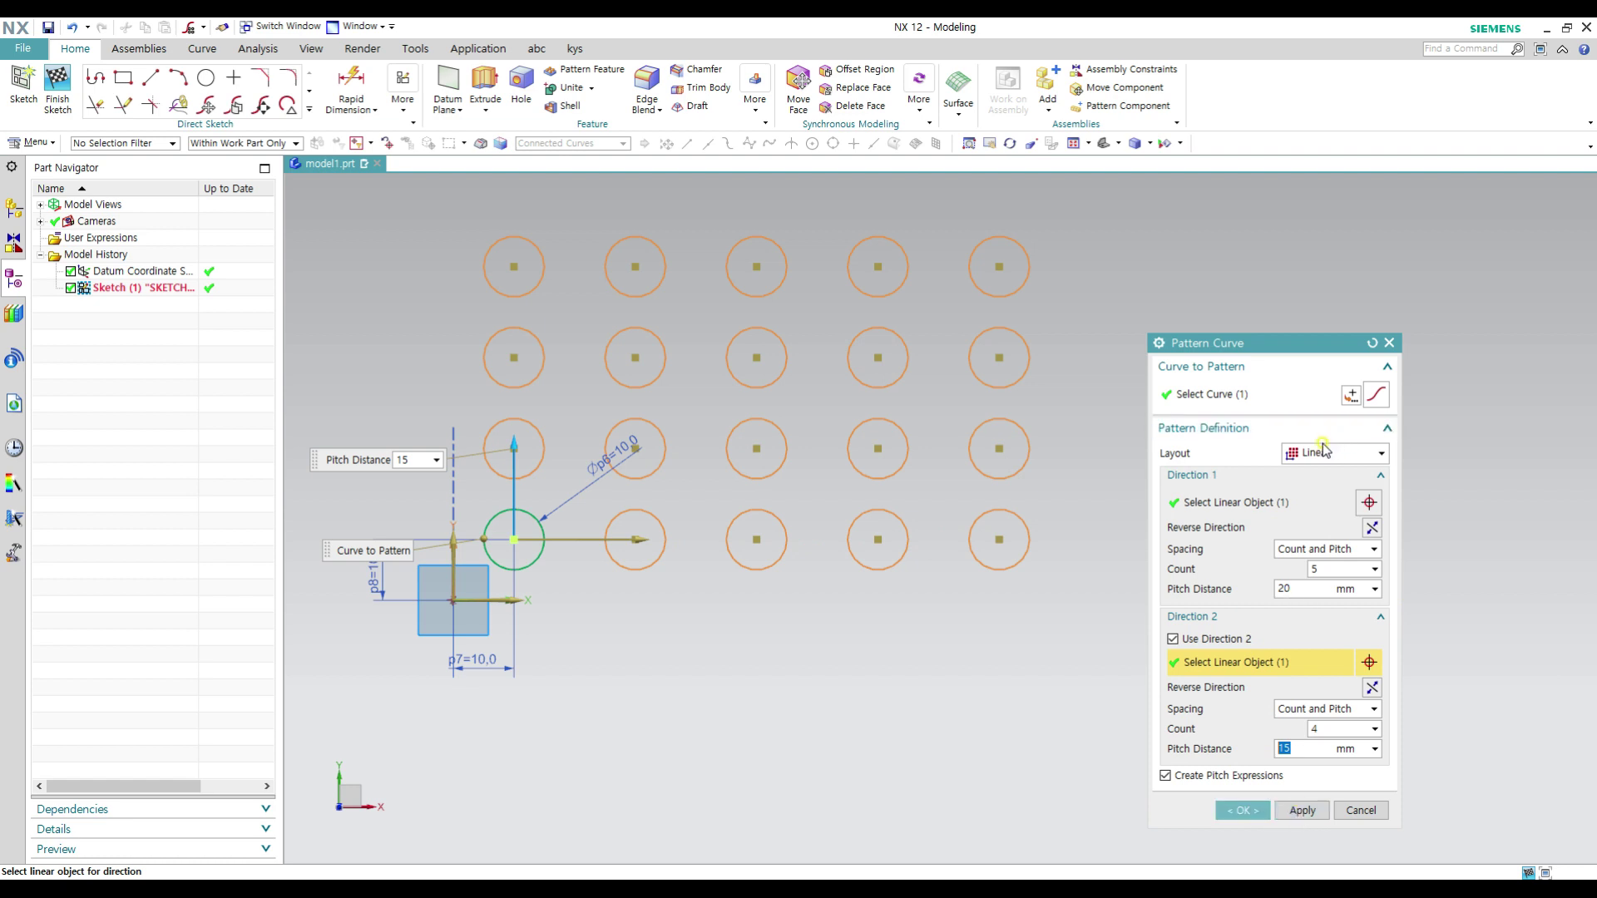
key(Escape)
Step: Start a circular Pattern Curve of the 10 mm circle with the sketch origin as the rotation point
click(309, 108)
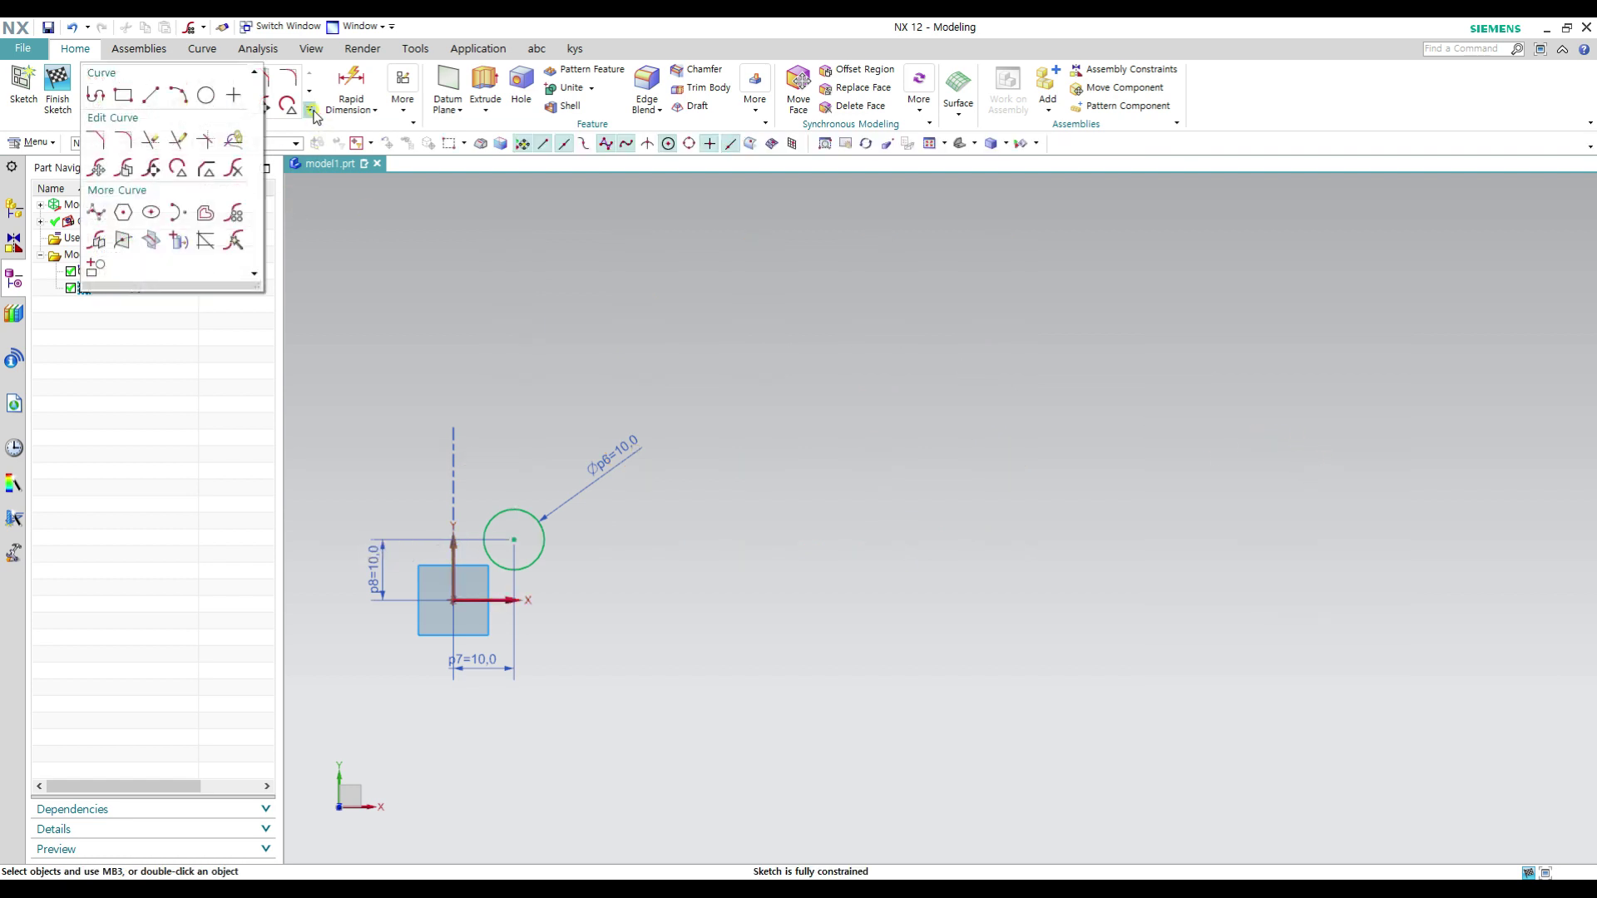
click(236, 214)
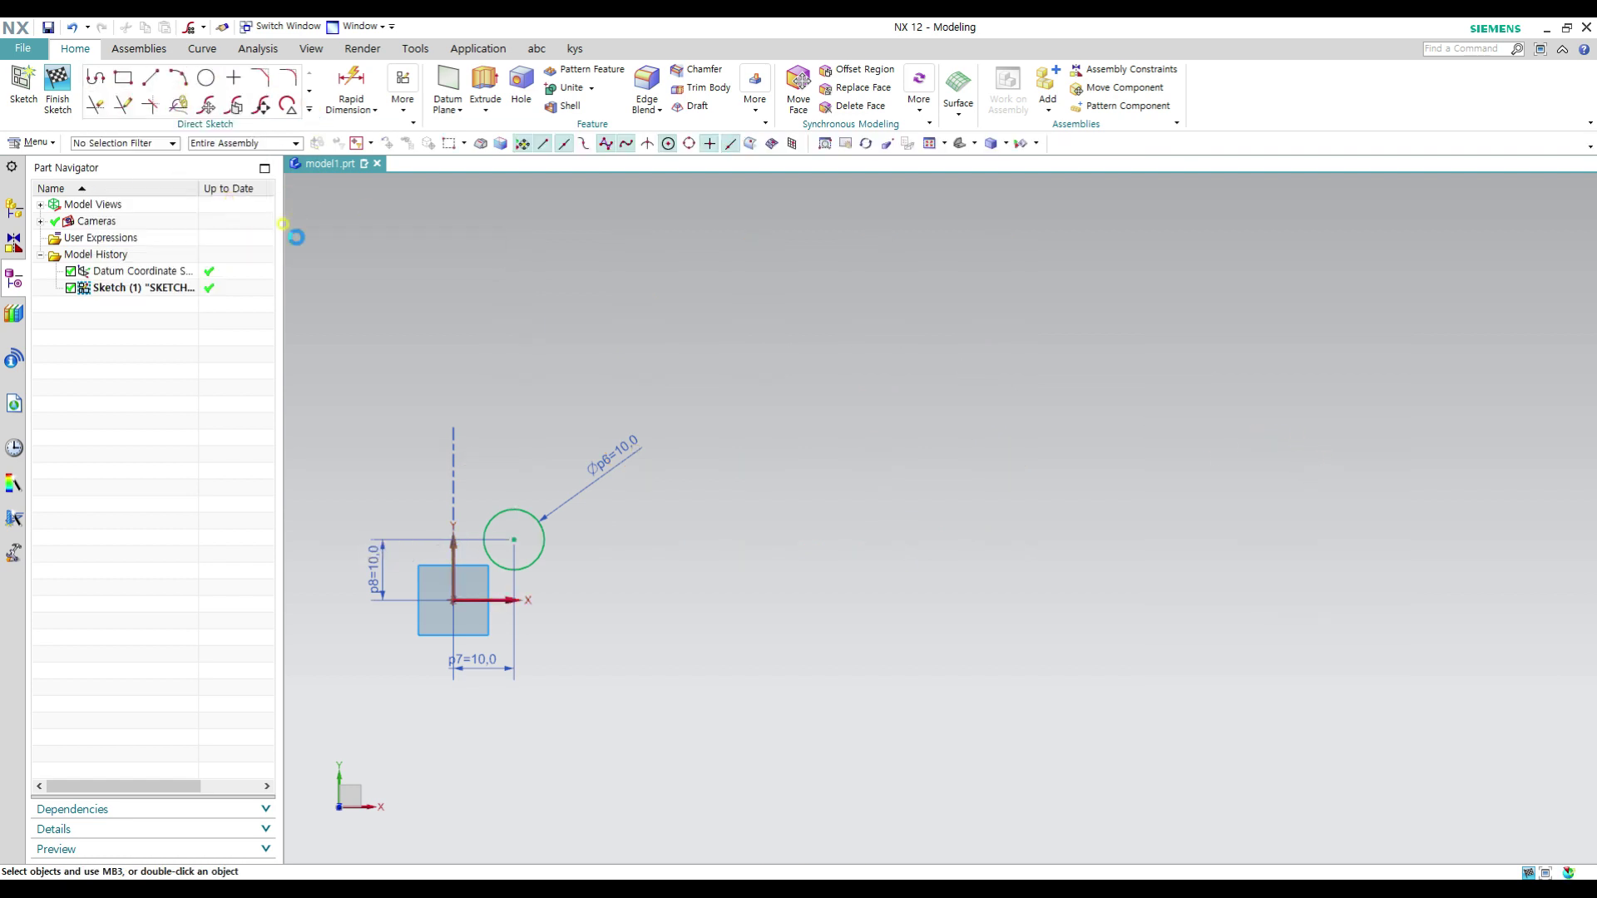
click(1338, 453)
click(1335, 491)
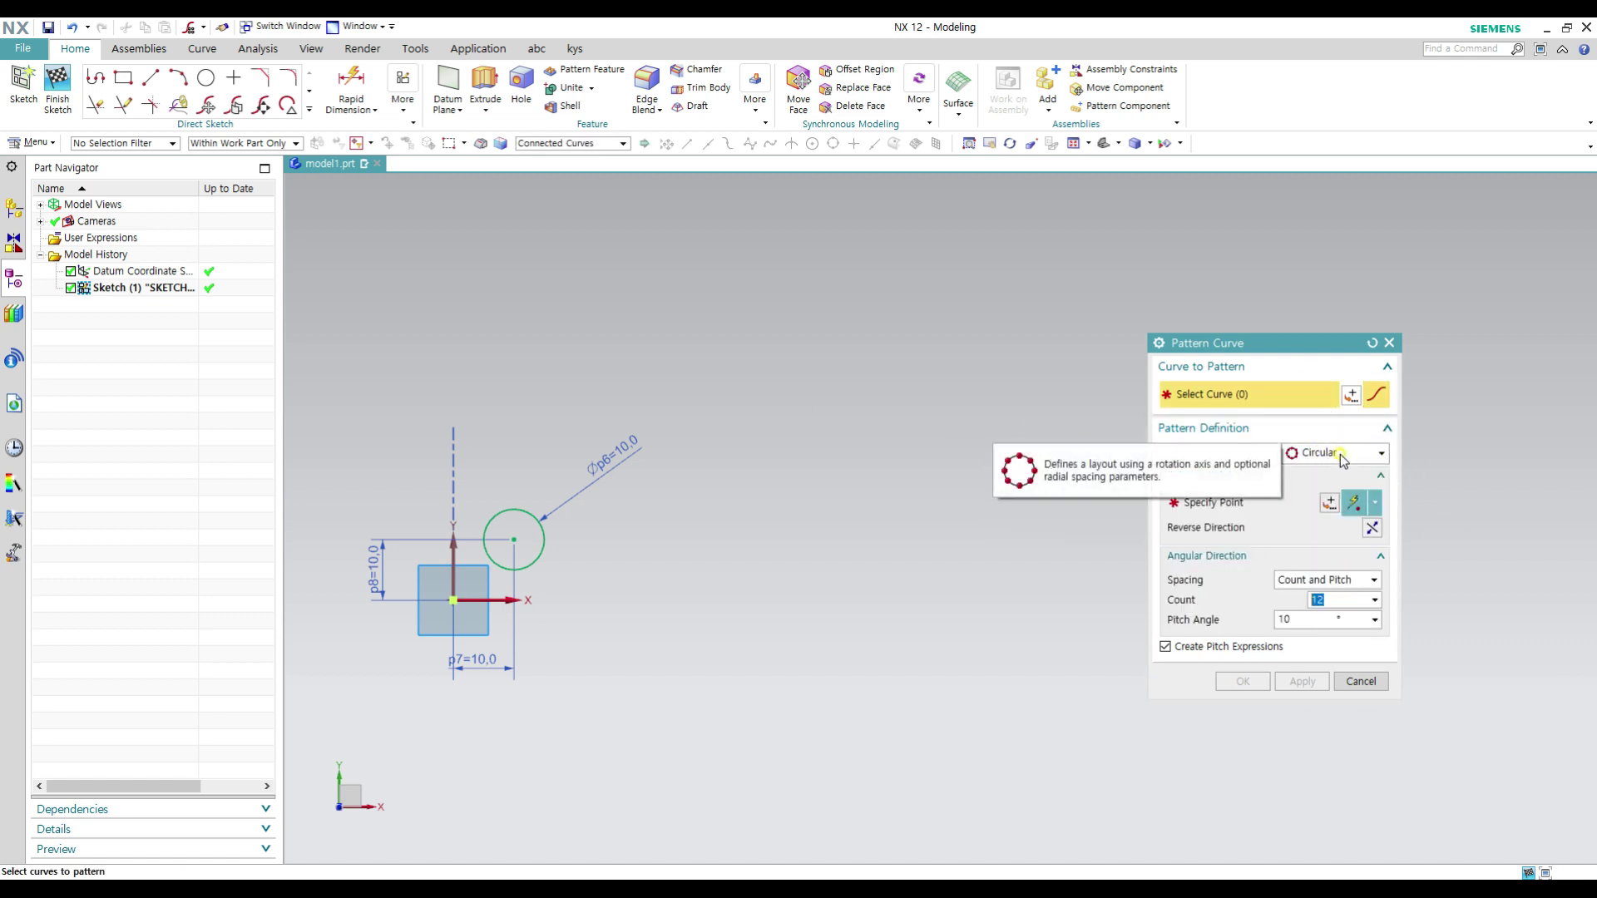
scroll(1024, 581, down, 2)
scroll(1056, 582, up, 2)
scroll(1081, 591, down, 3)
scroll(823, 611, up, 5)
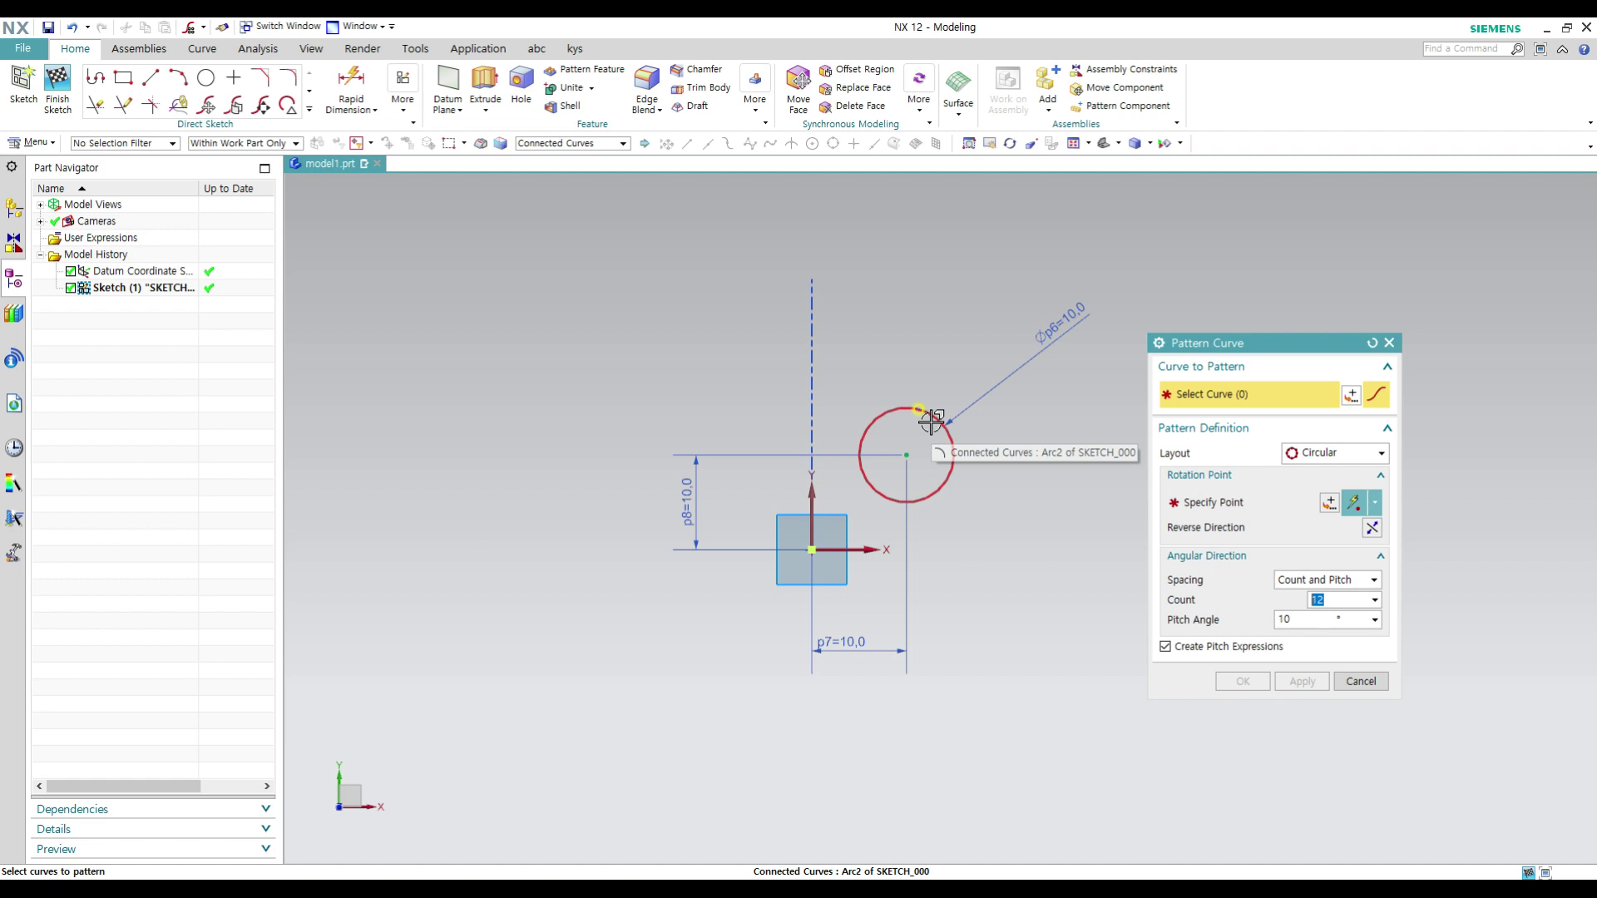
scroll(770, 449, down, 1)
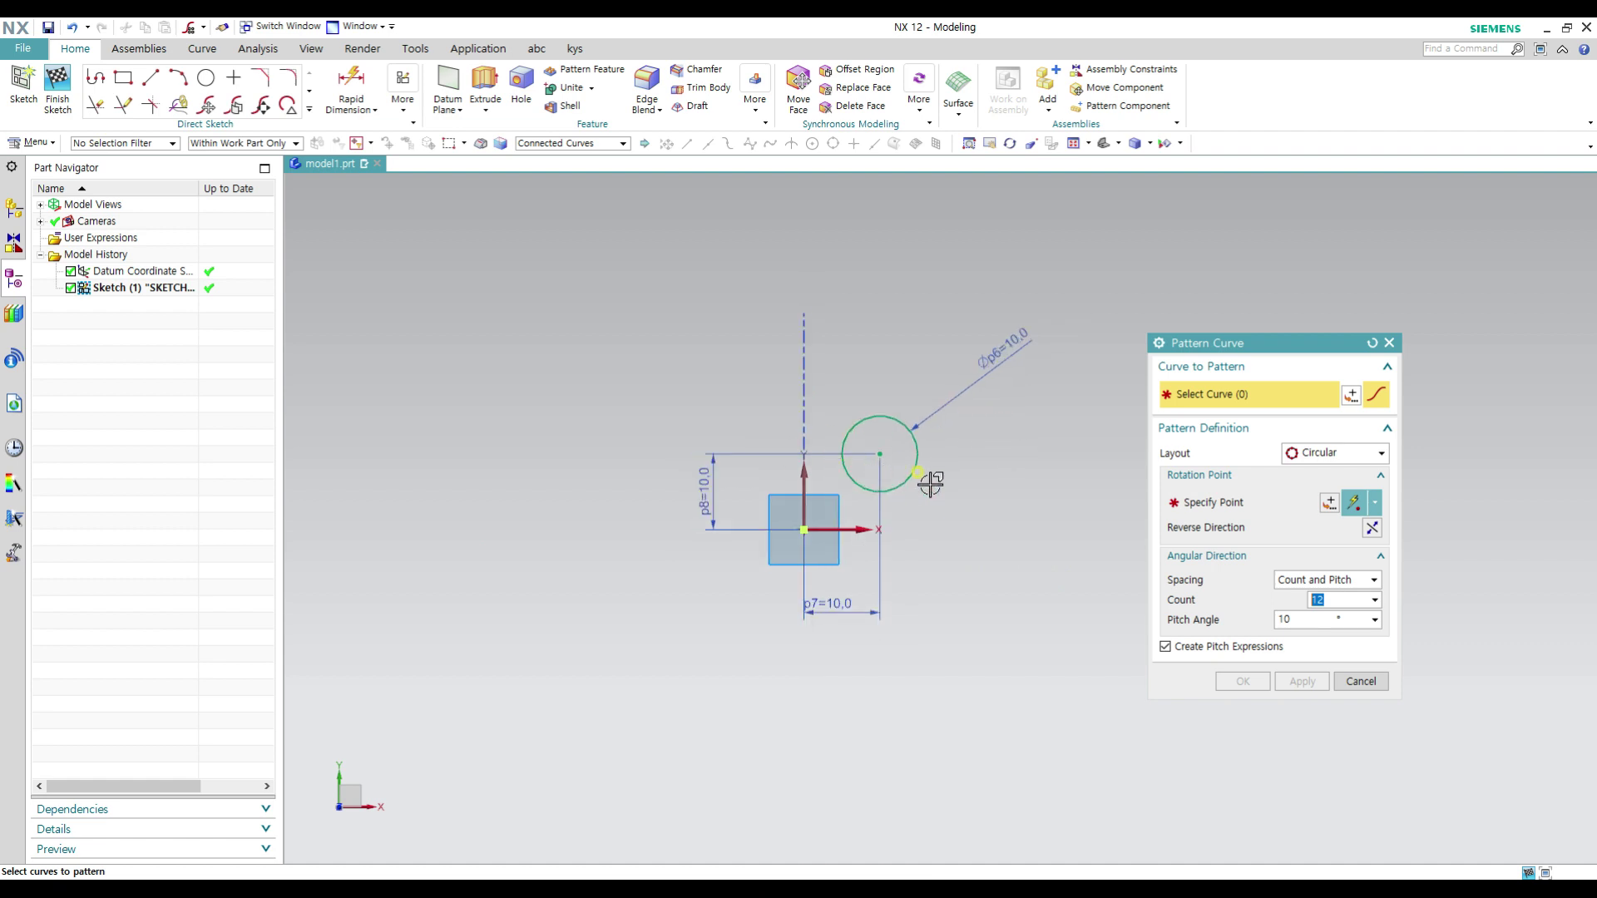
click(911, 428)
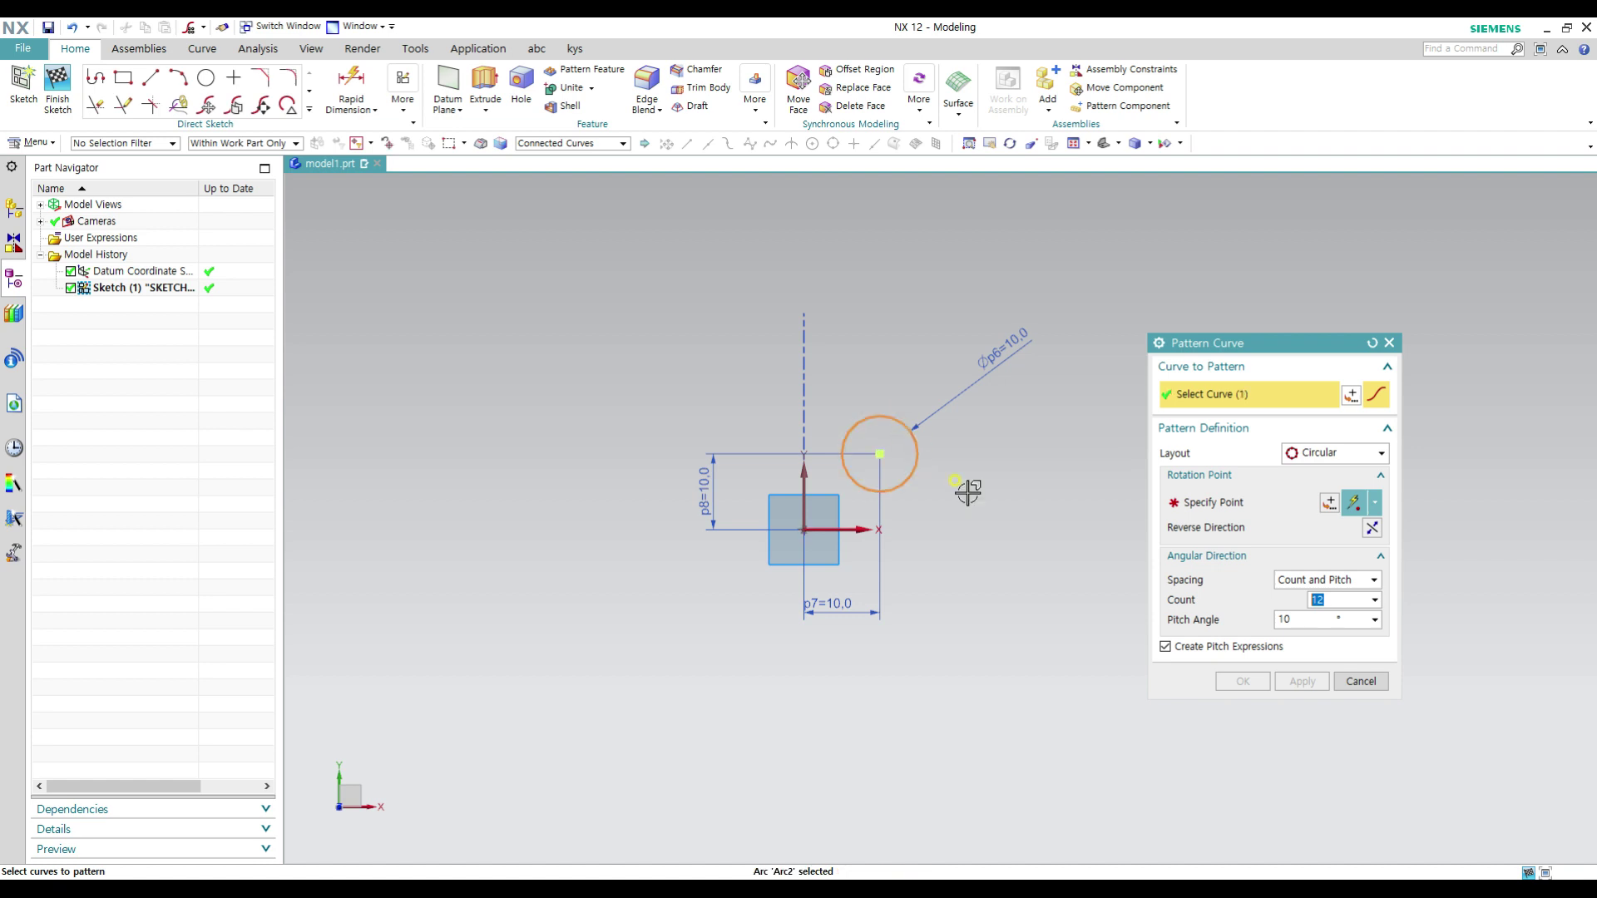
middle_click(1305, 532)
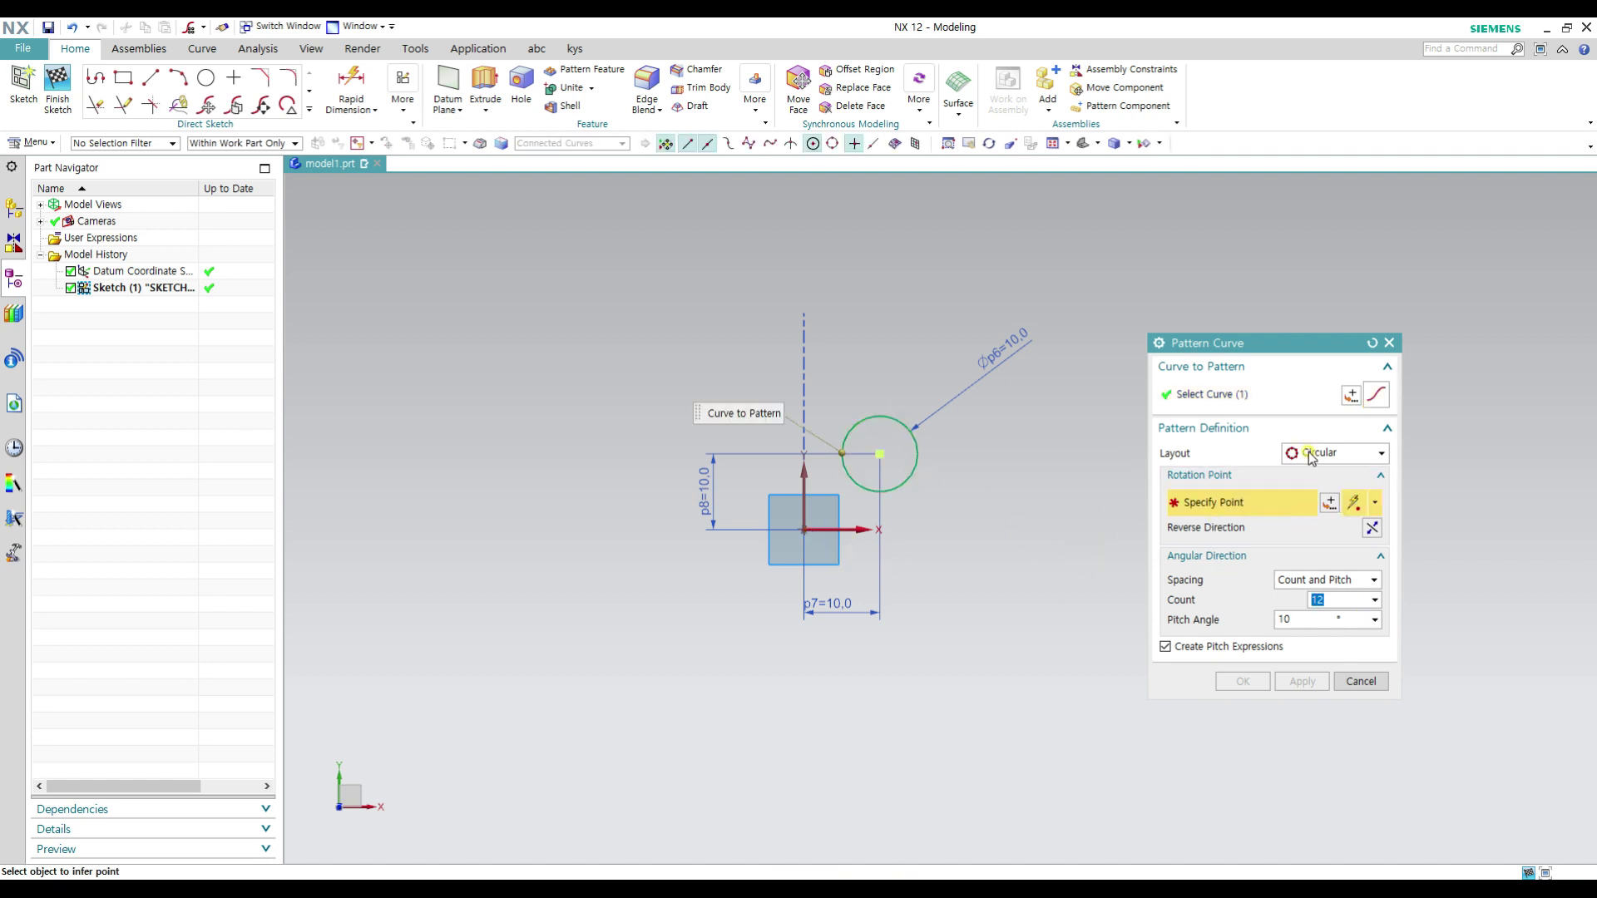
click(802, 529)
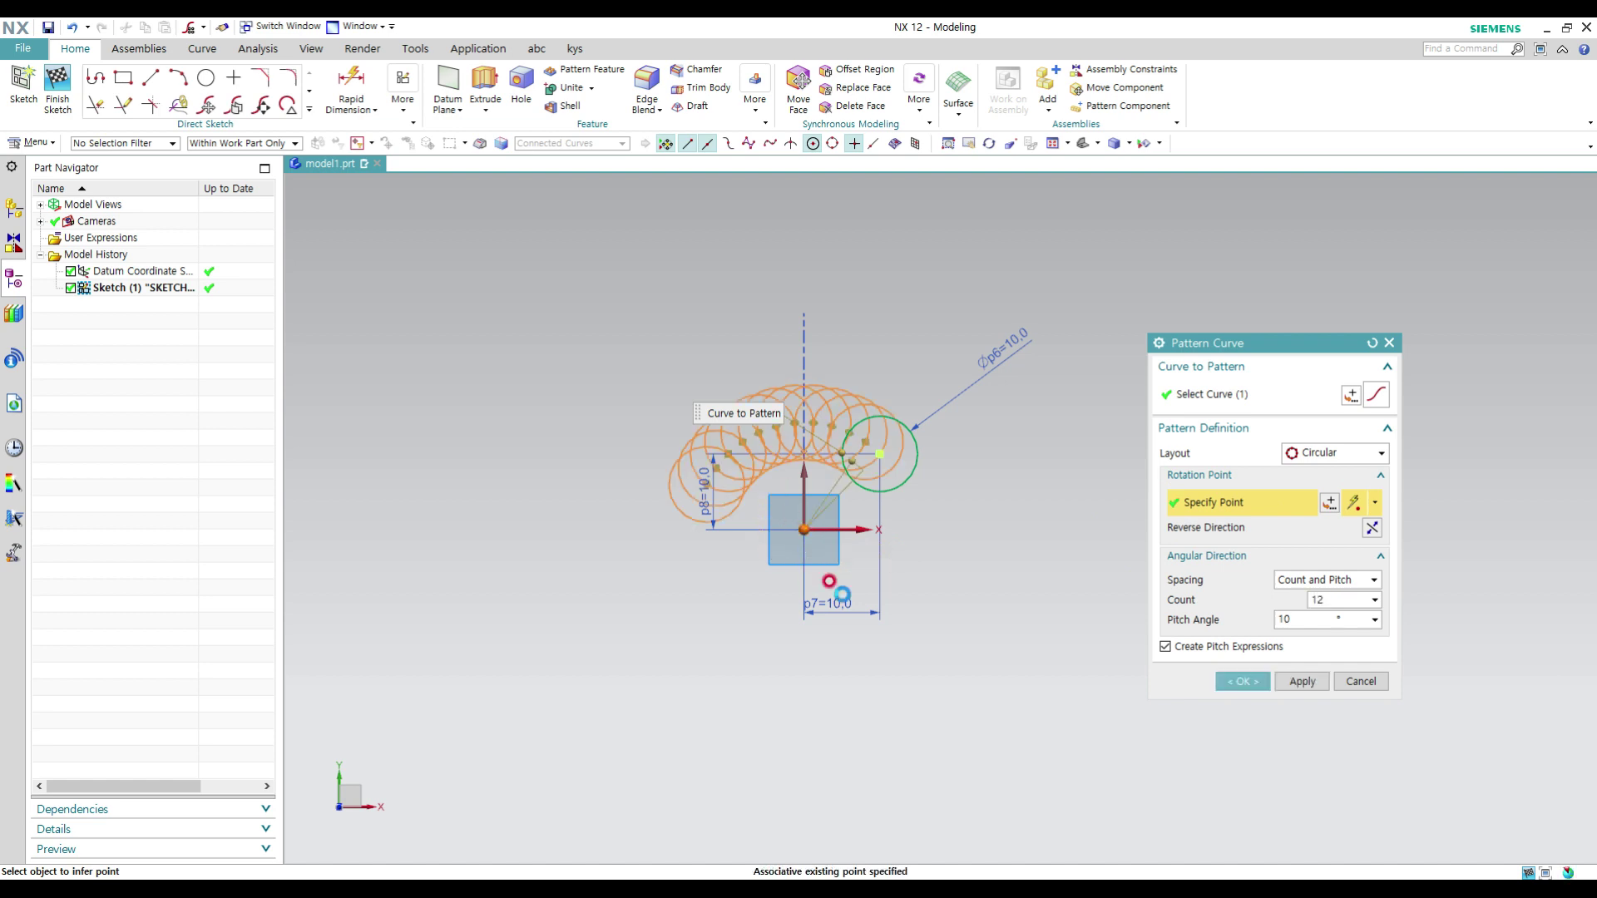
Step: Set the circular pattern's spacing to Count and Span with a 360° span angle and a count of 6
click(1338, 582)
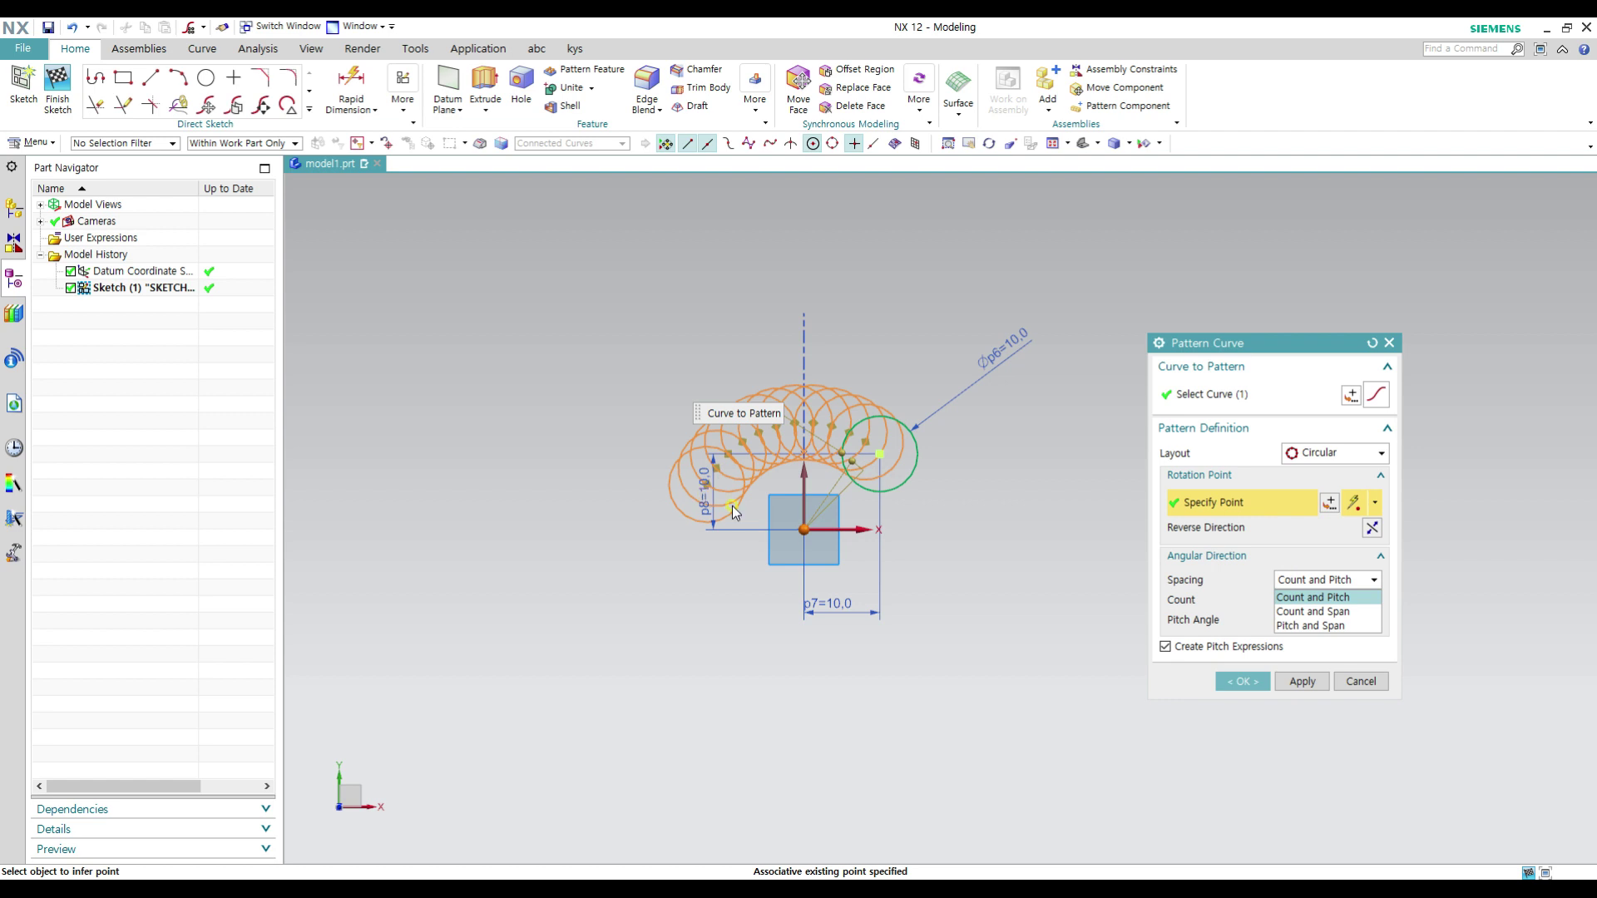
click(1345, 616)
click(1287, 619)
text(110)
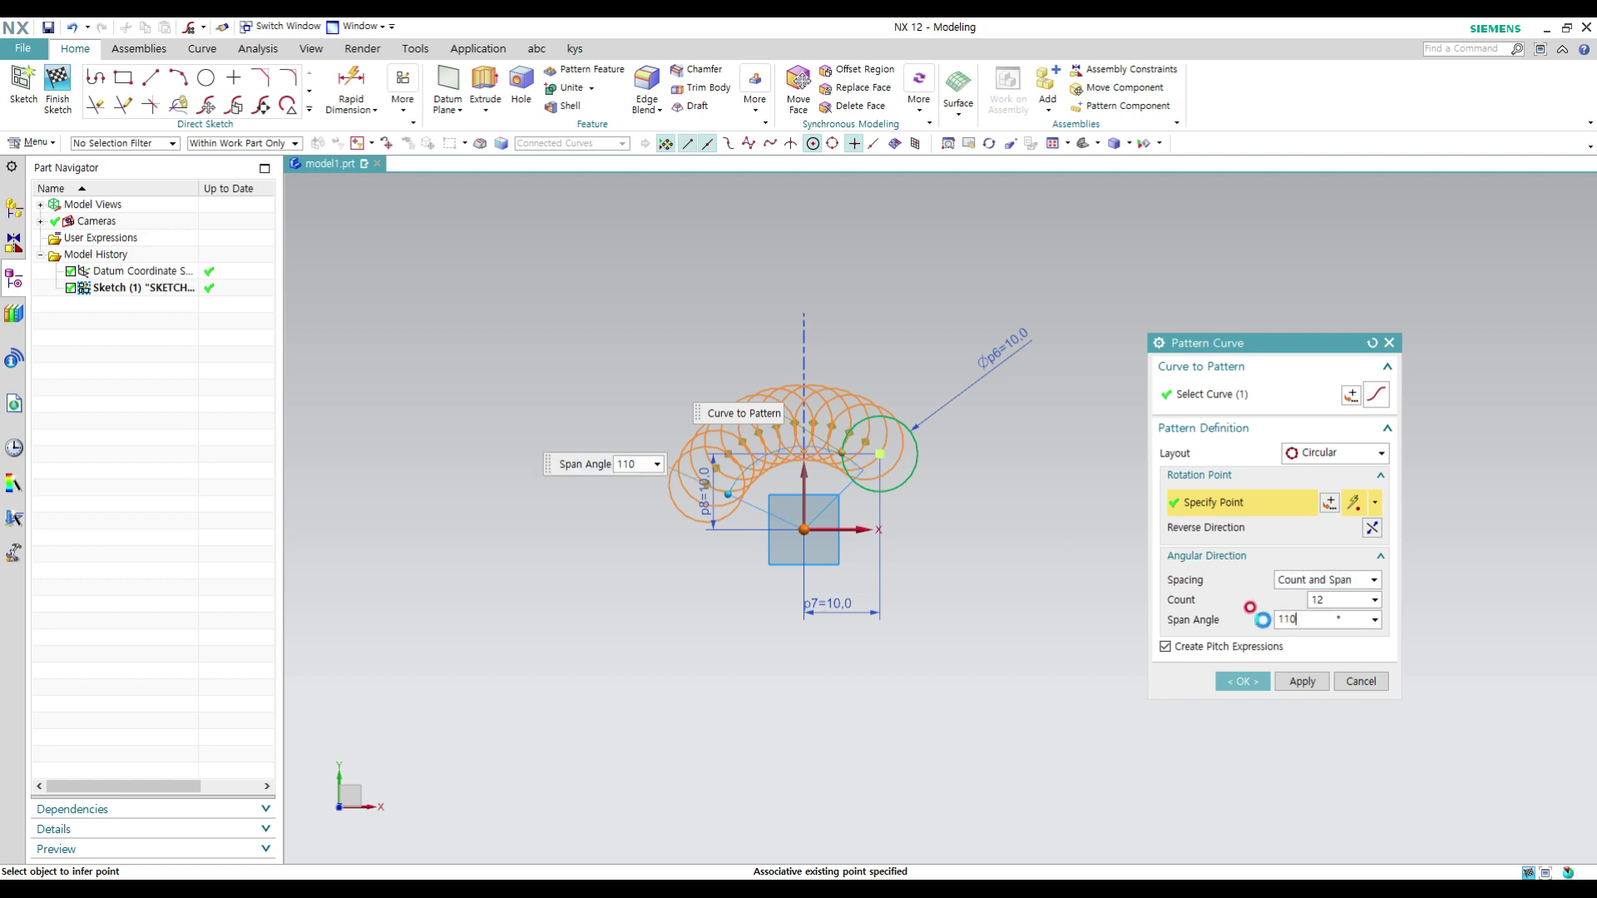
key(BackSpace)
key(BackSpace)
key(BackSpace)
text(360)
key(Return)
double_click(1318, 599)
text(6)
key(Return)
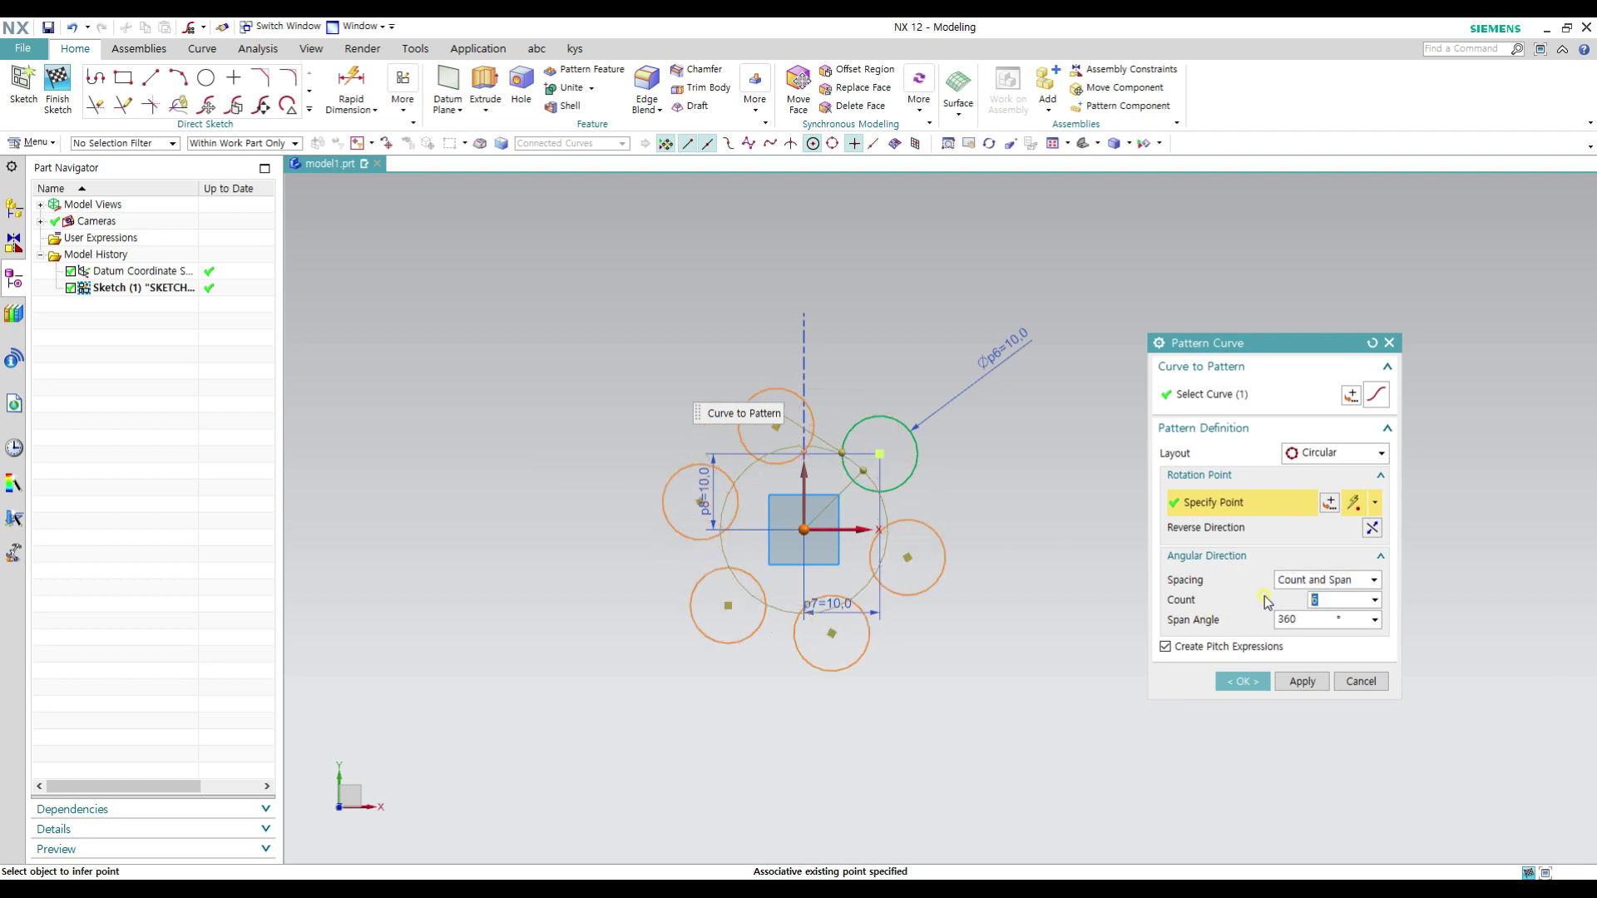
Step: Switch the circular pattern's spacing to Pitch and Span, set the pitch angle to 50°, and create the pattern
click(1333, 580)
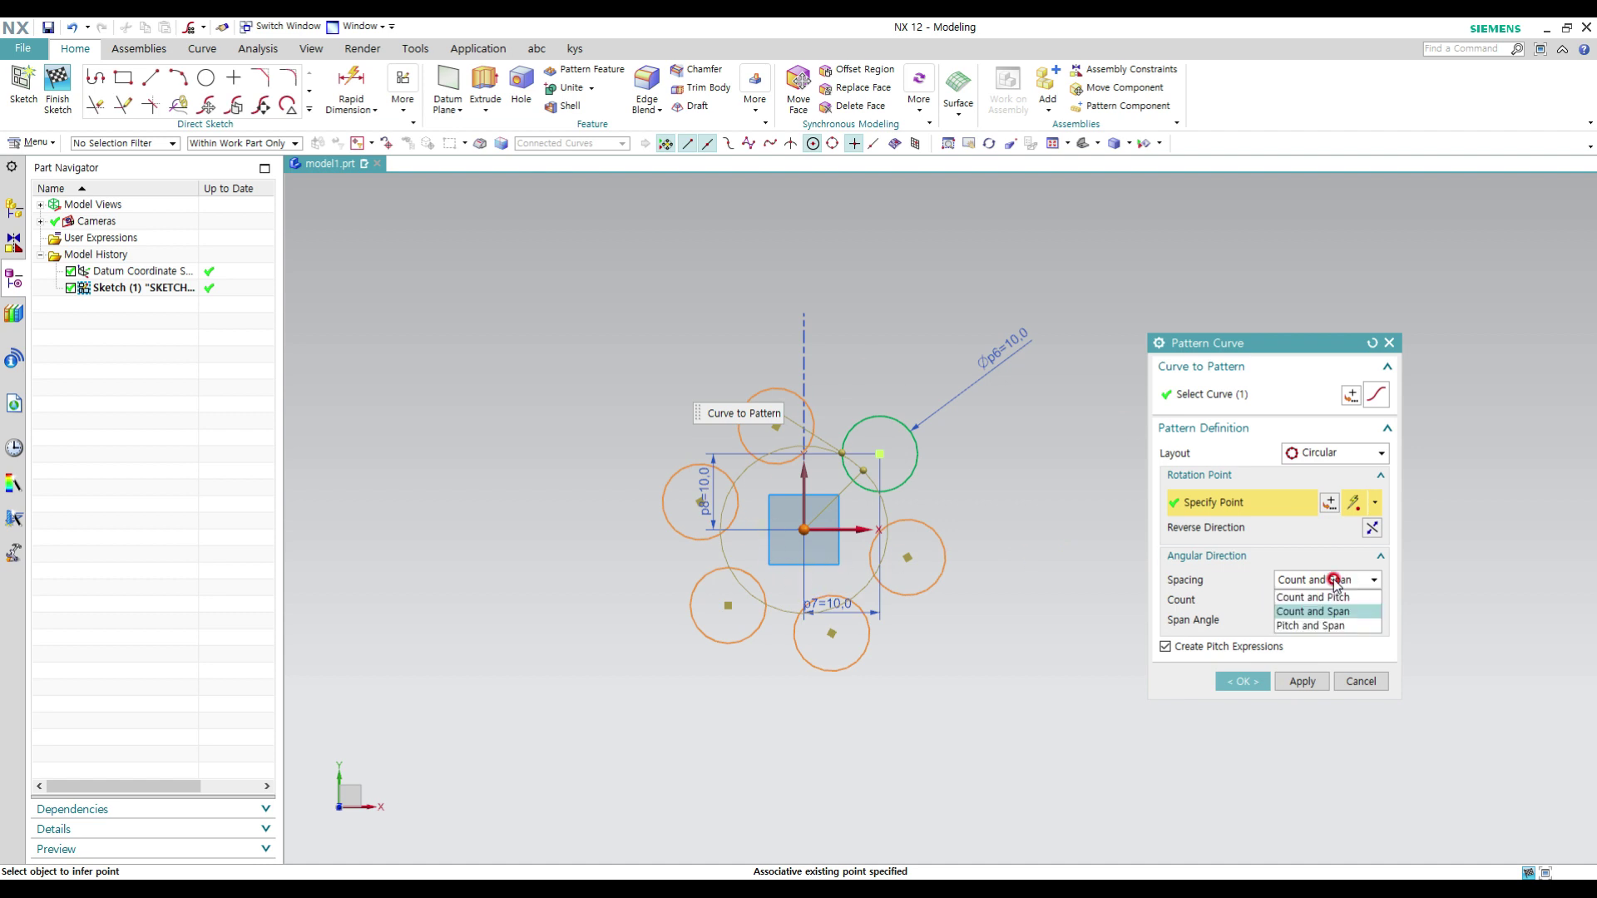
click(1337, 625)
click(1314, 621)
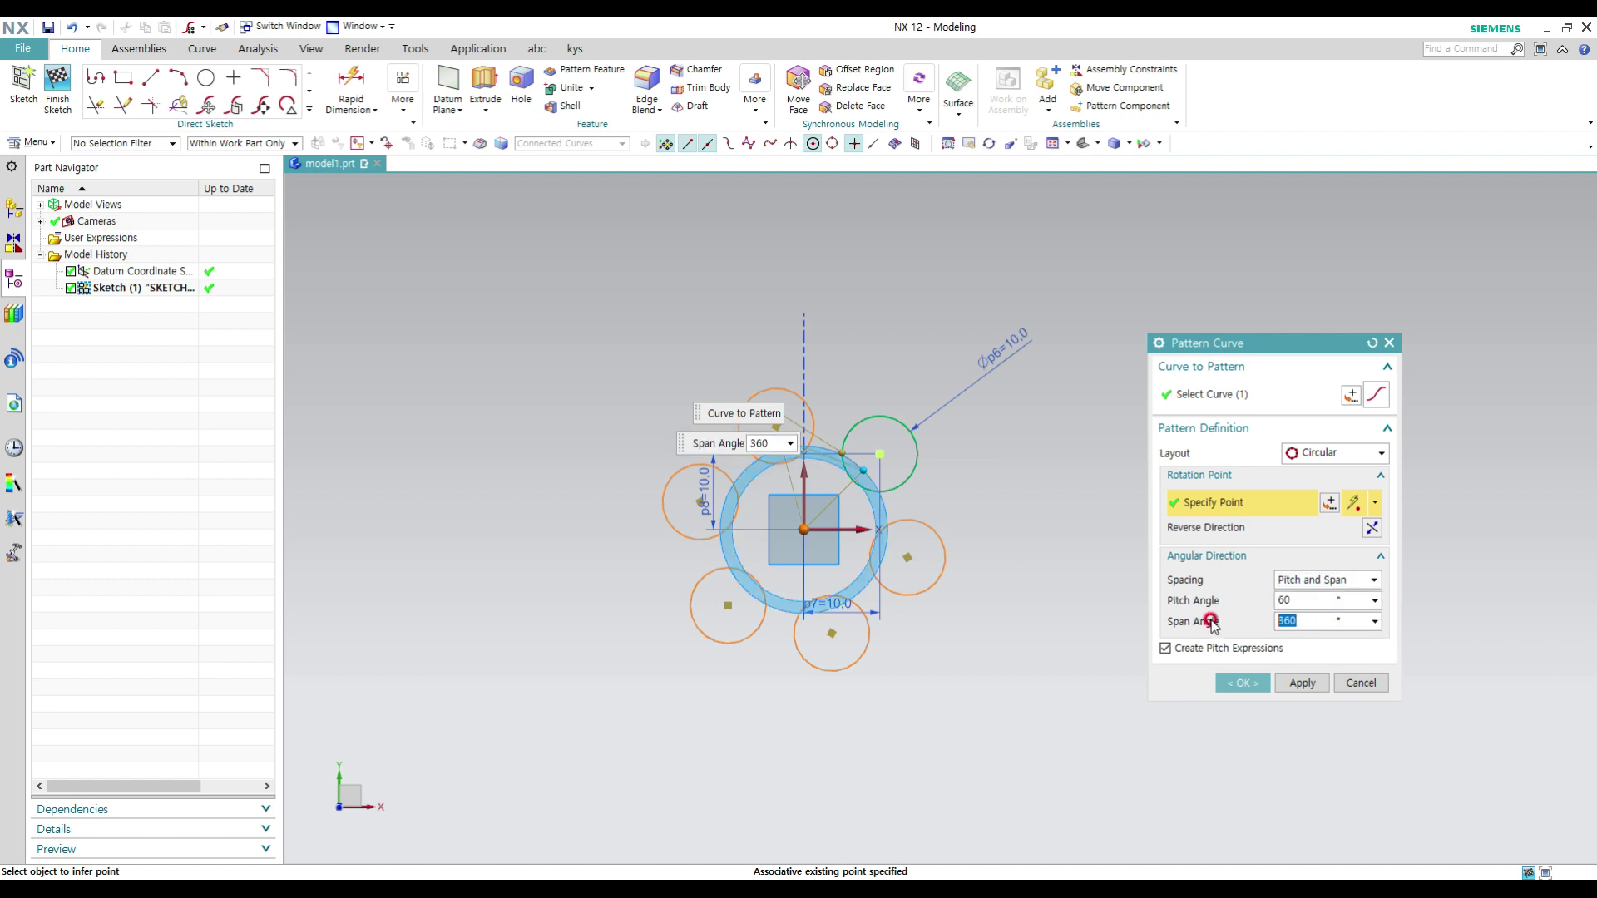
click(1287, 600)
text(5)
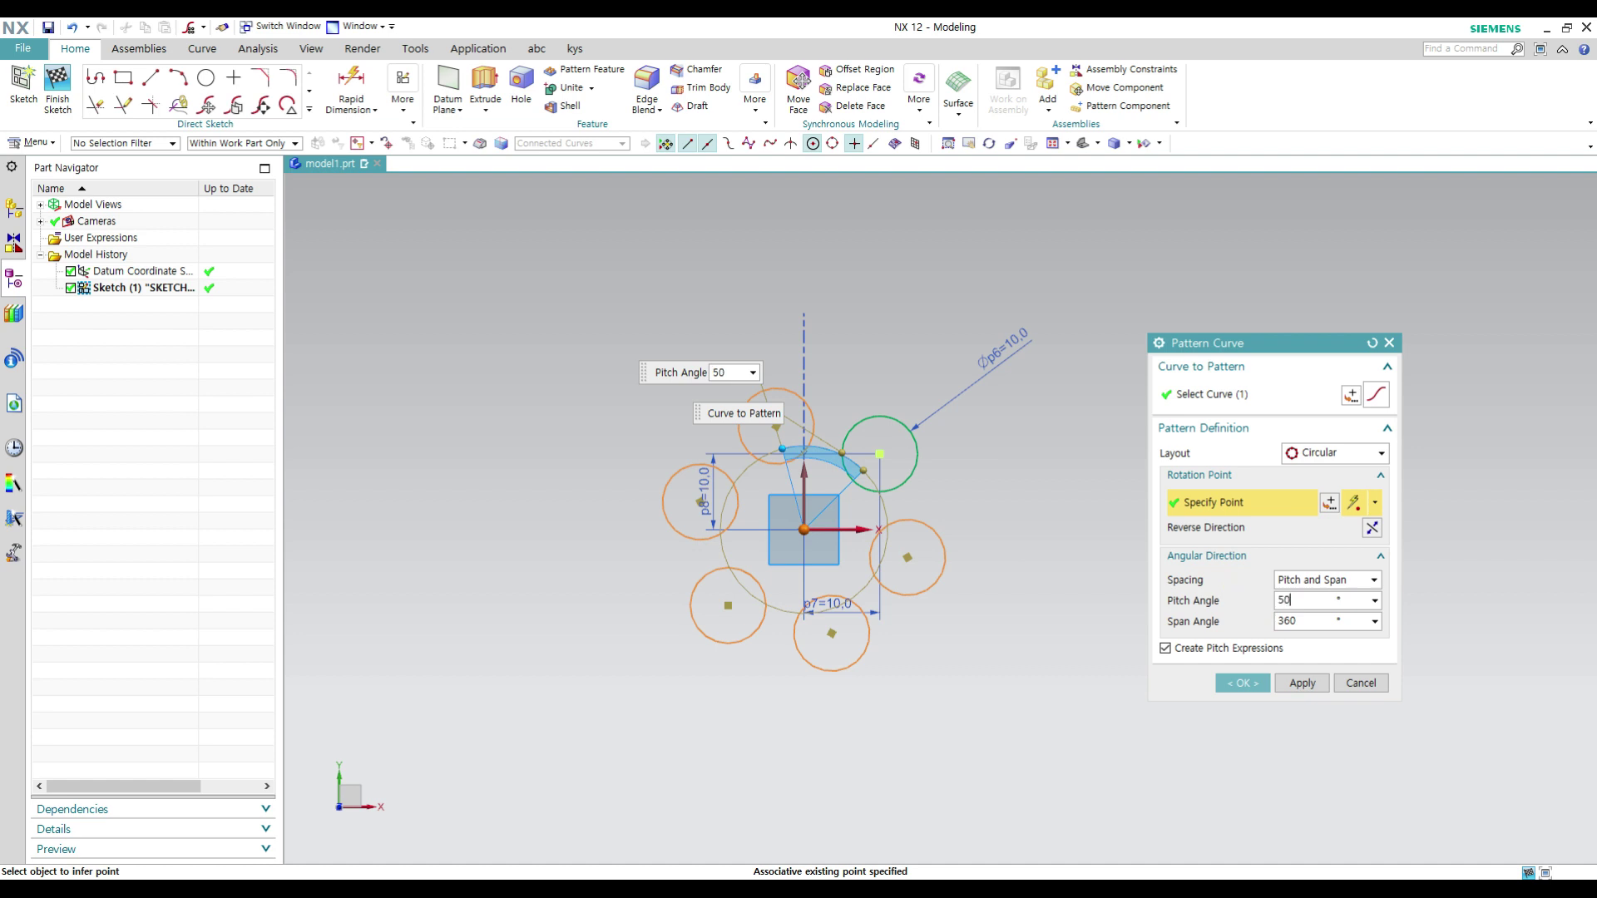
key(Return)
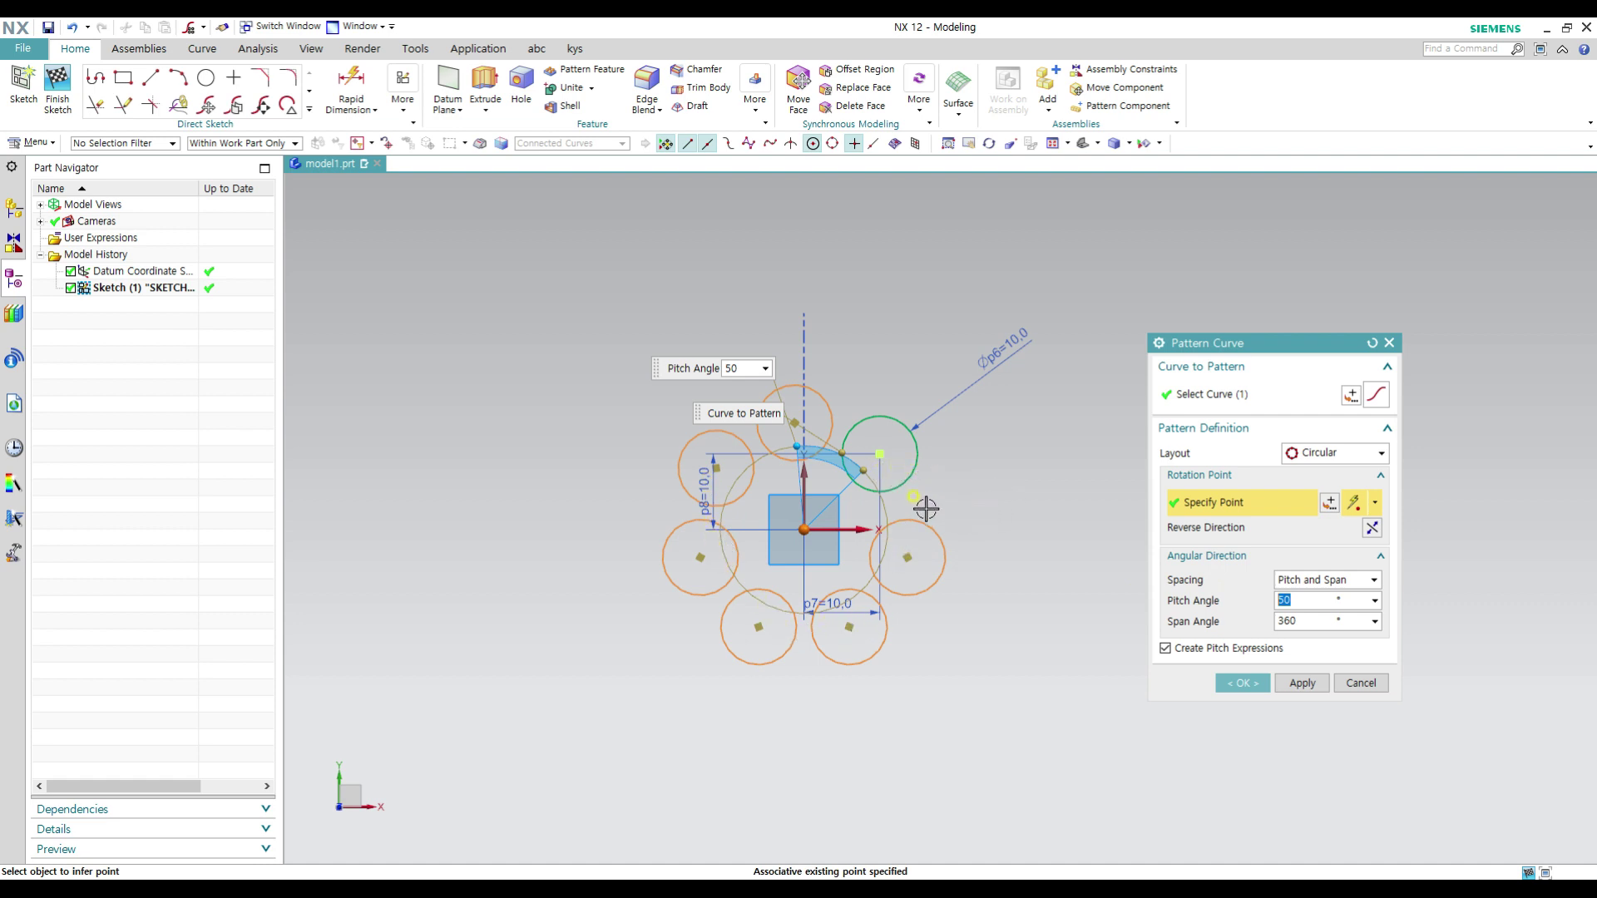
click(1325, 580)
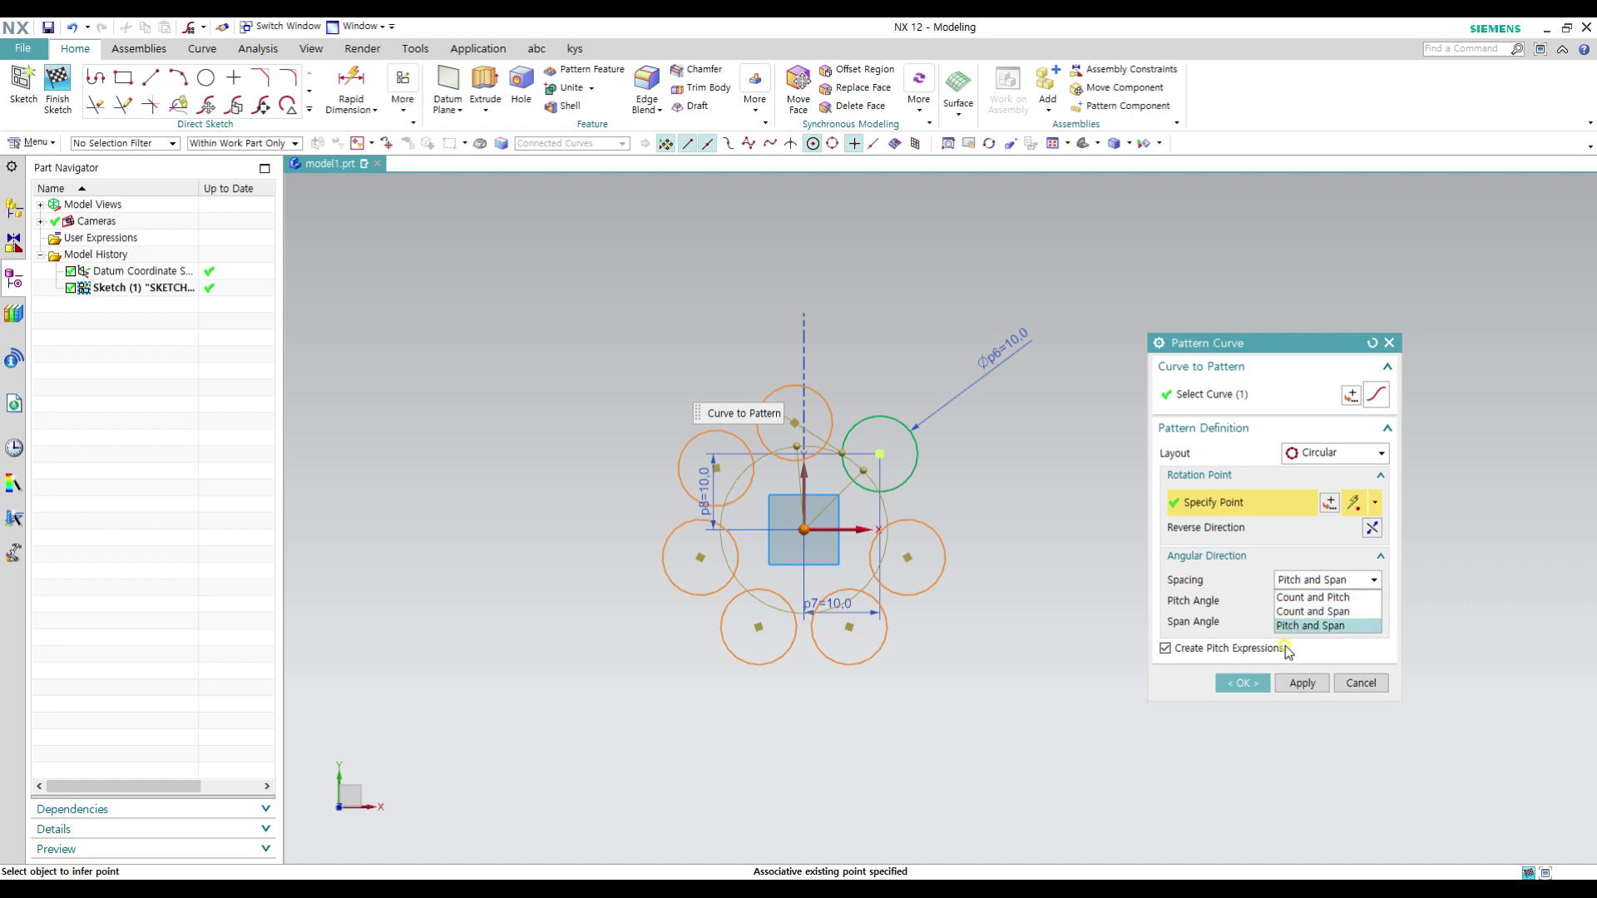
click(1252, 791)
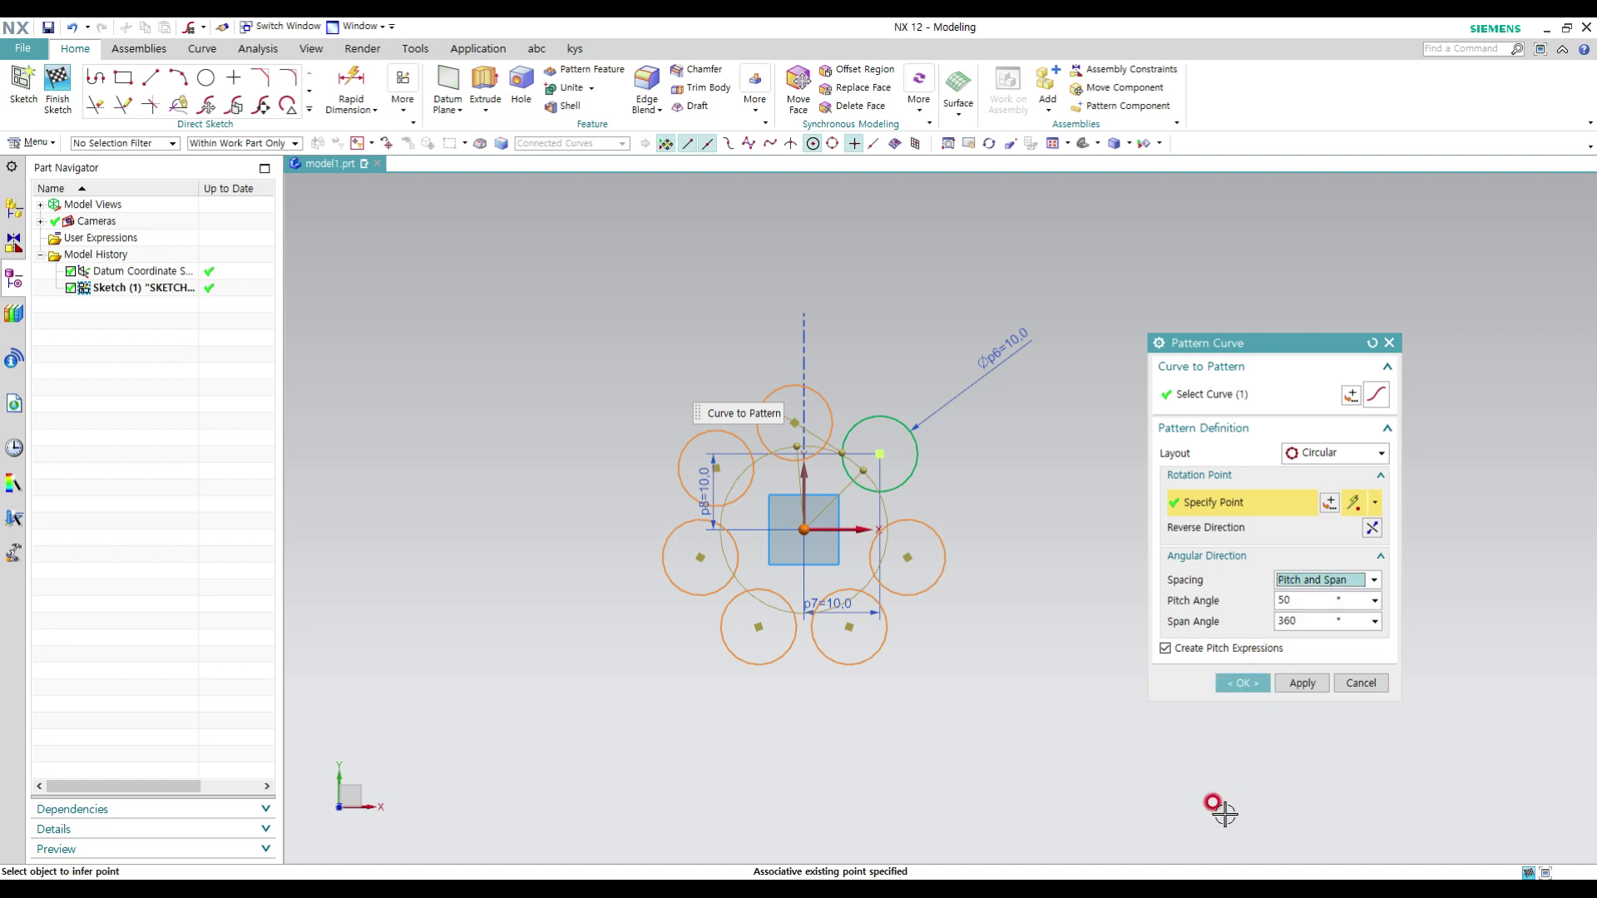
click(1240, 683)
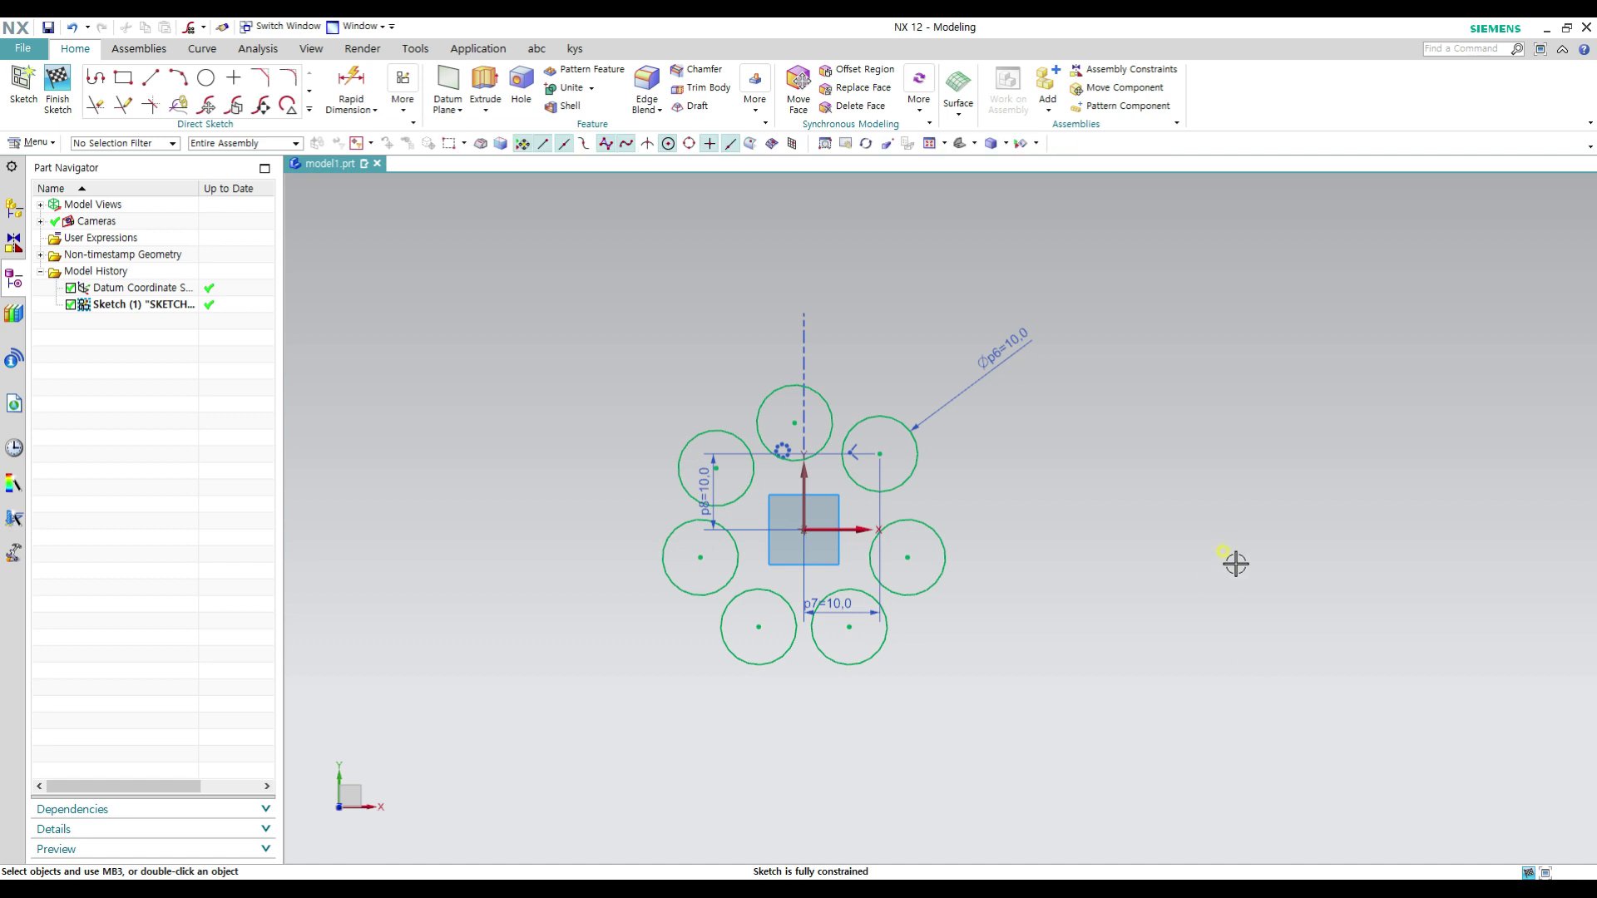